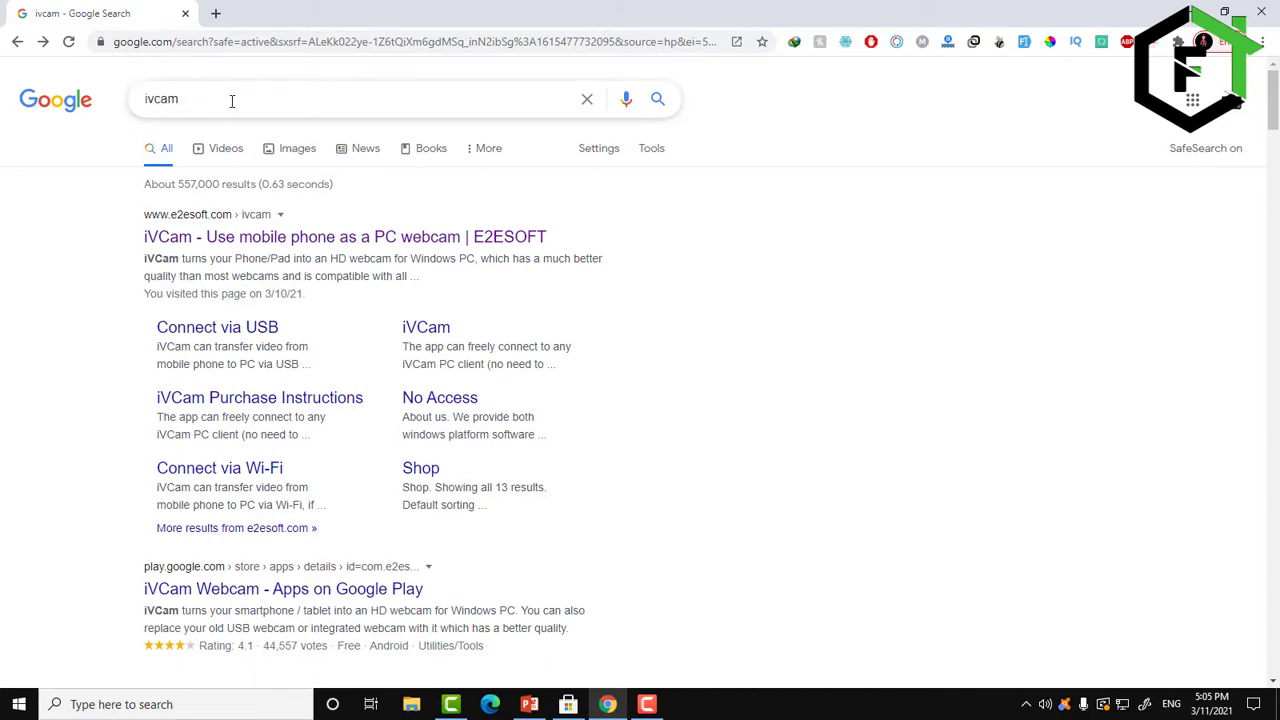
Step: Open the E2ESOFT iVCam page from the search results and go to its Windows client download section
left_click_drag(190, 101, 127, 101)
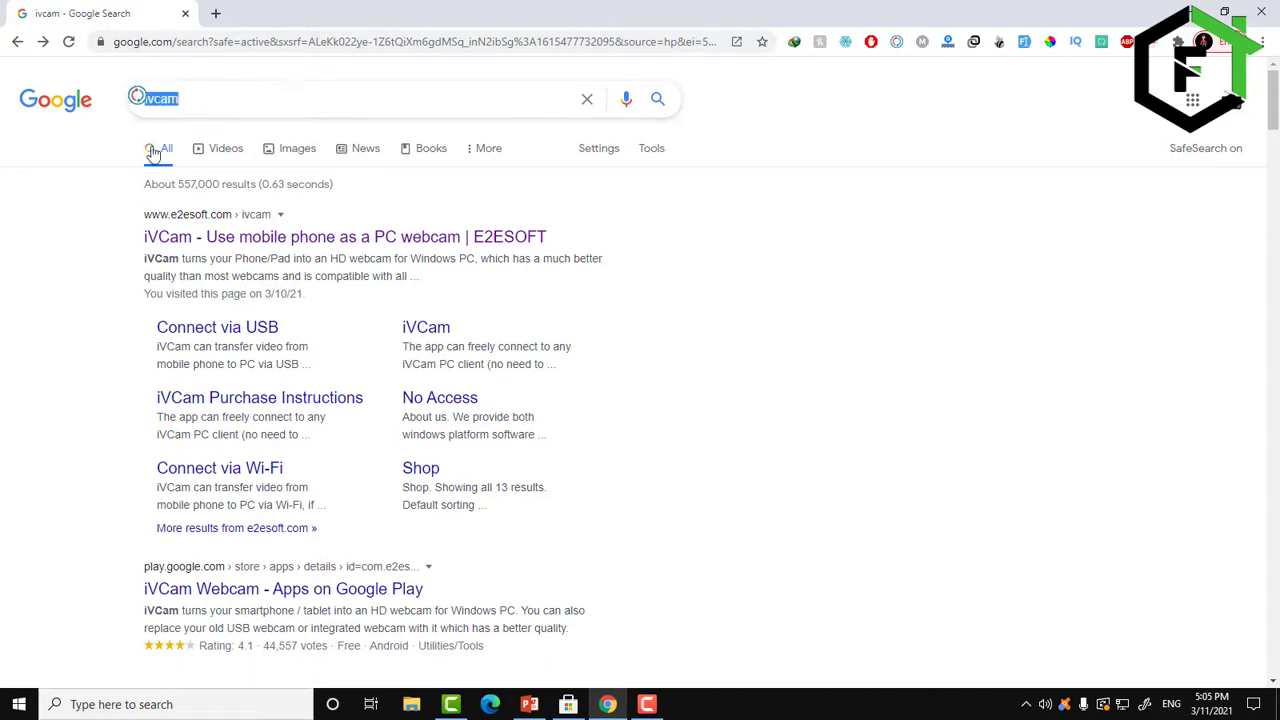
left_click(188, 241)
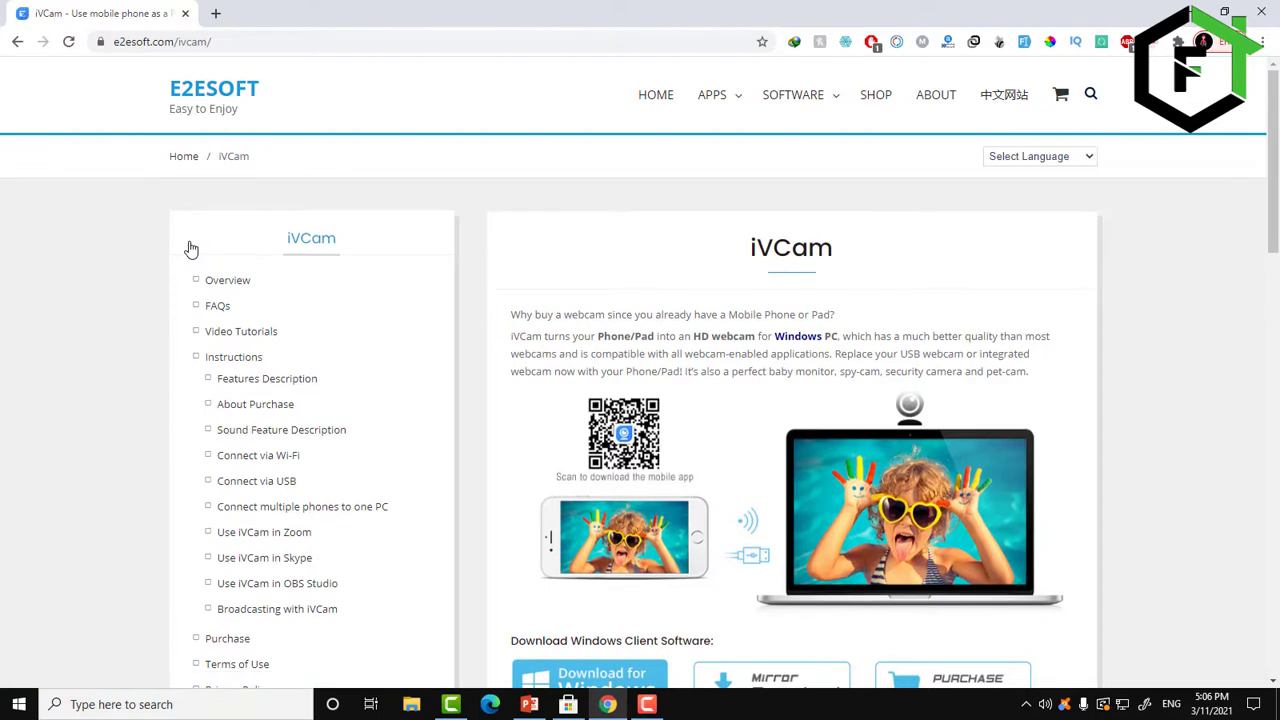
scroll(650, 447, "down", 3)
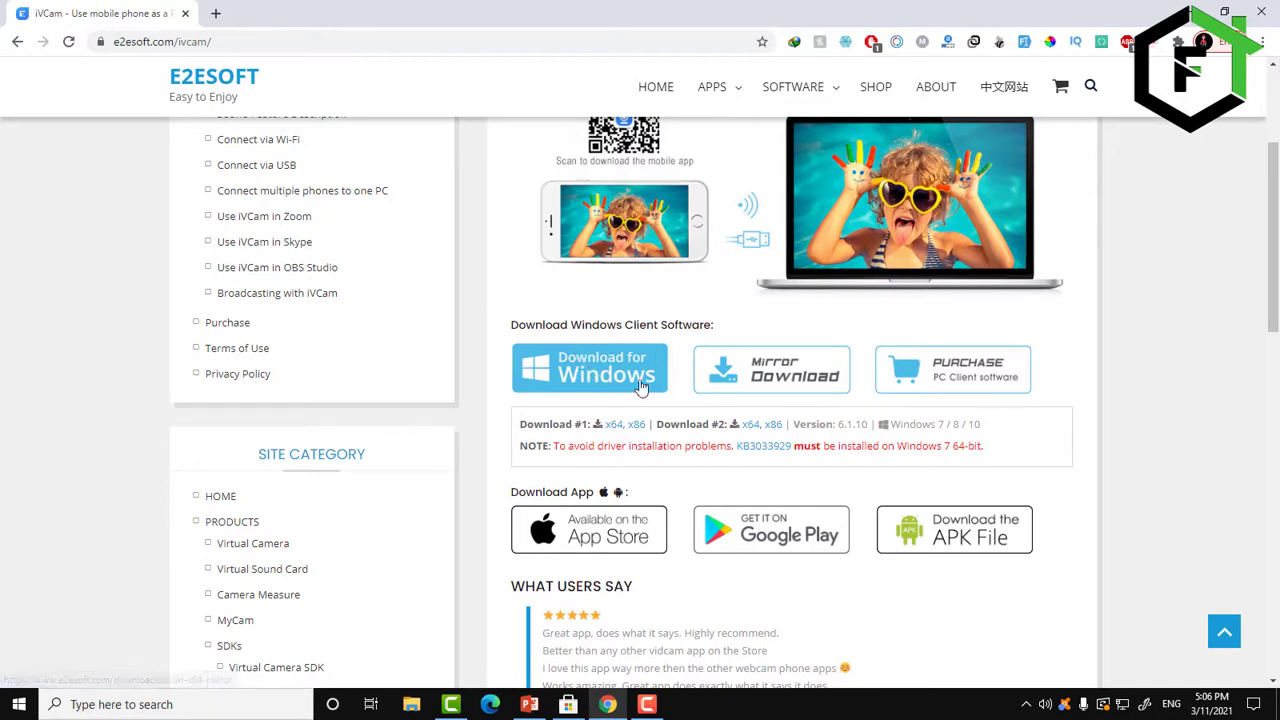
right_click(602, 378)
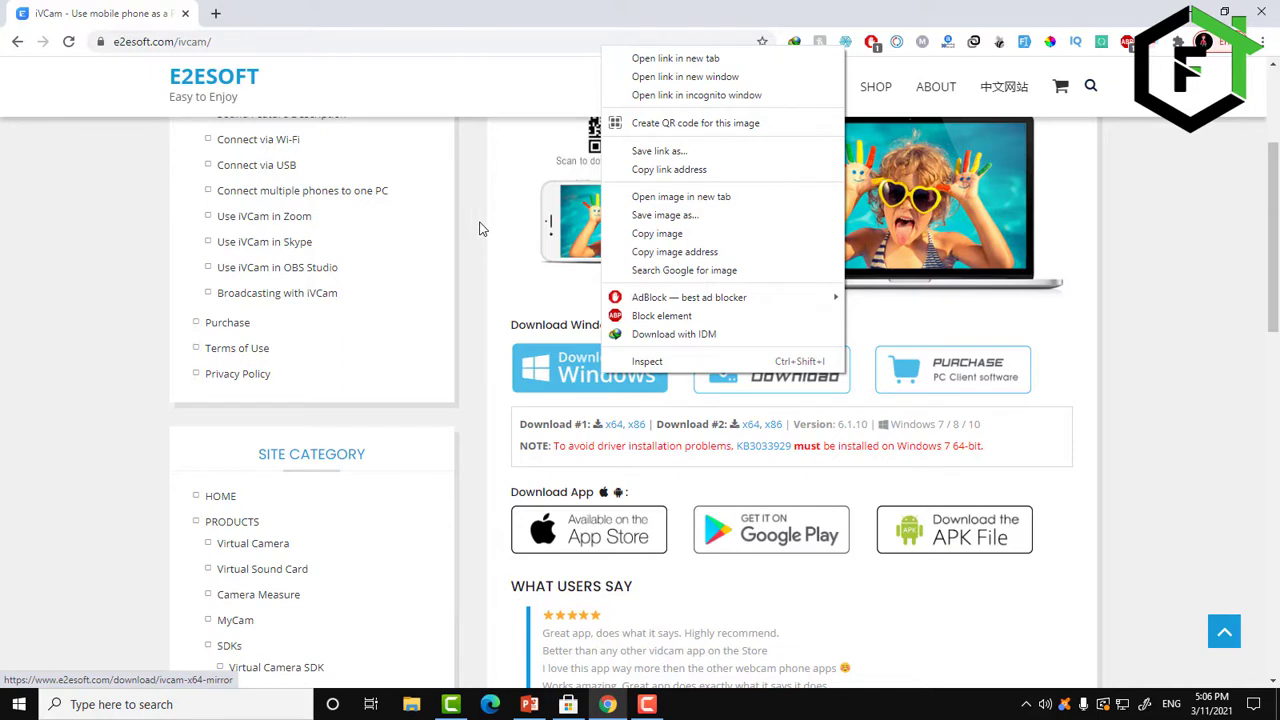
right_click(548, 356)
left_click(547, 372)
right_click(547, 372)
left_click(537, 381)
right_click(537, 381)
left_click(537, 381)
left_click(586, 372)
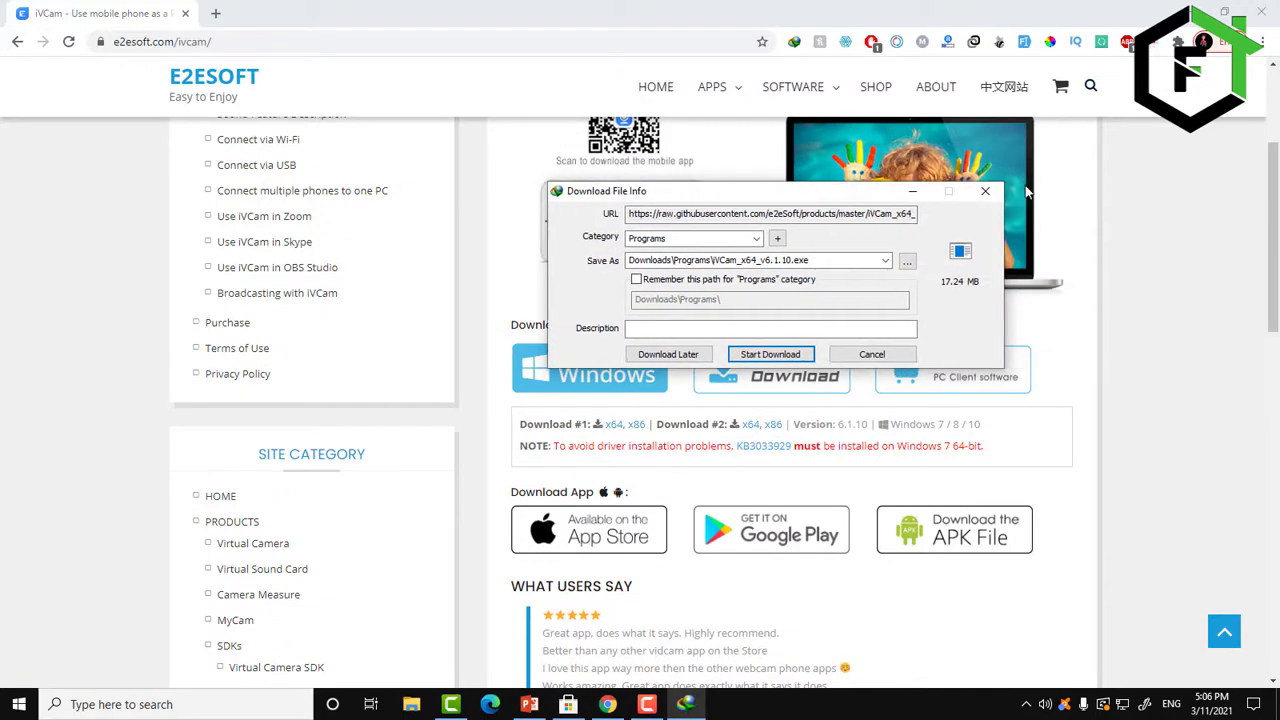
left_click(988, 196)
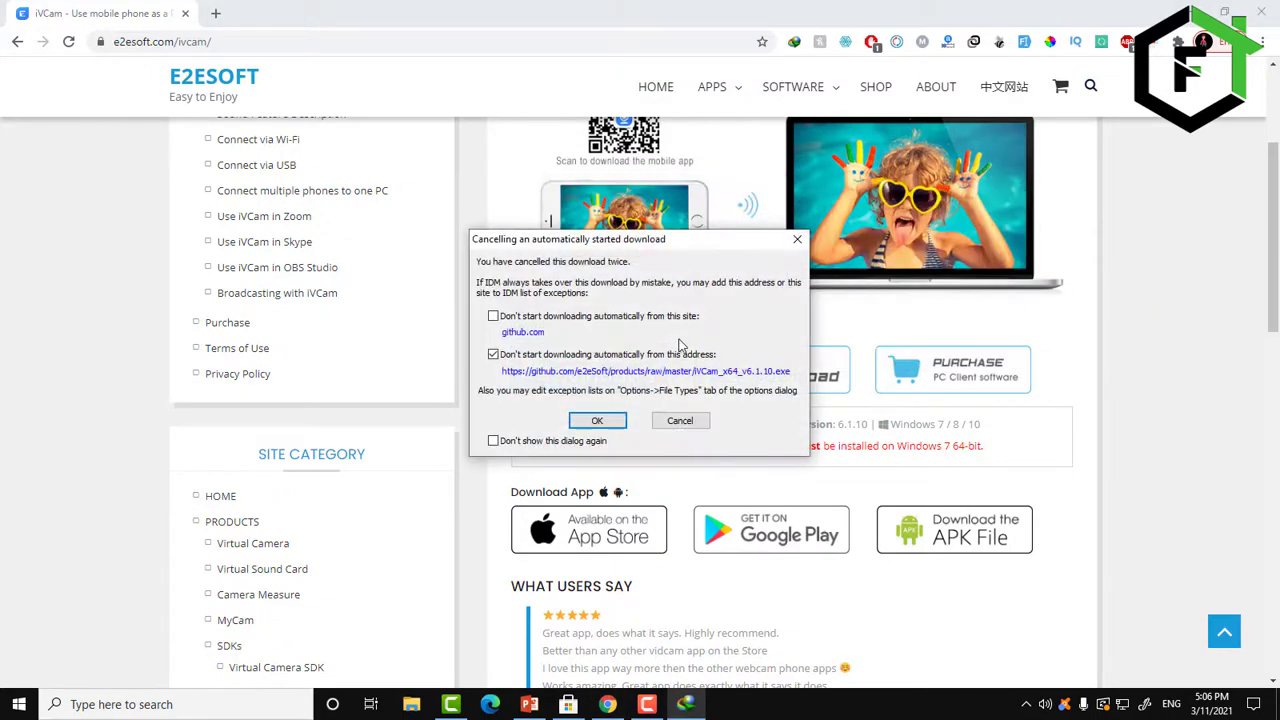
left_click(797, 239)
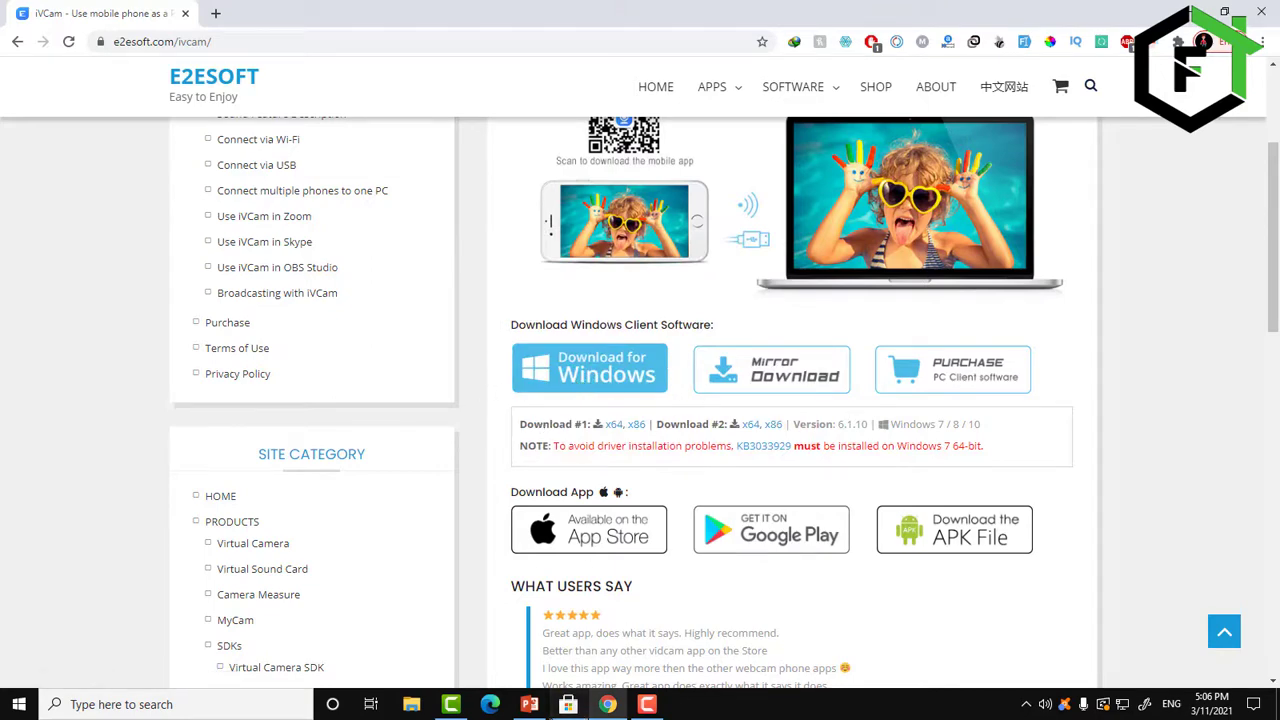
Step: Switch to Microsoft Store to view the iTunes app page, and minimize the store window
left_click(568, 704)
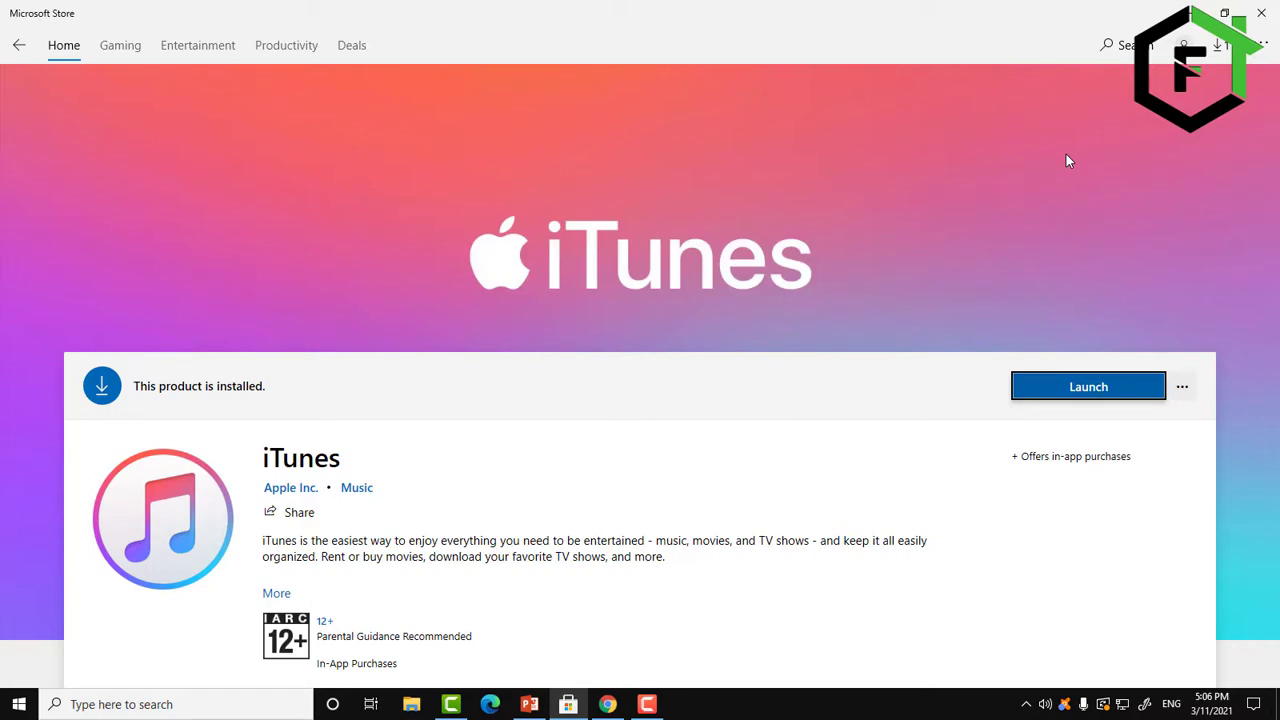
left_click(1190, 14)
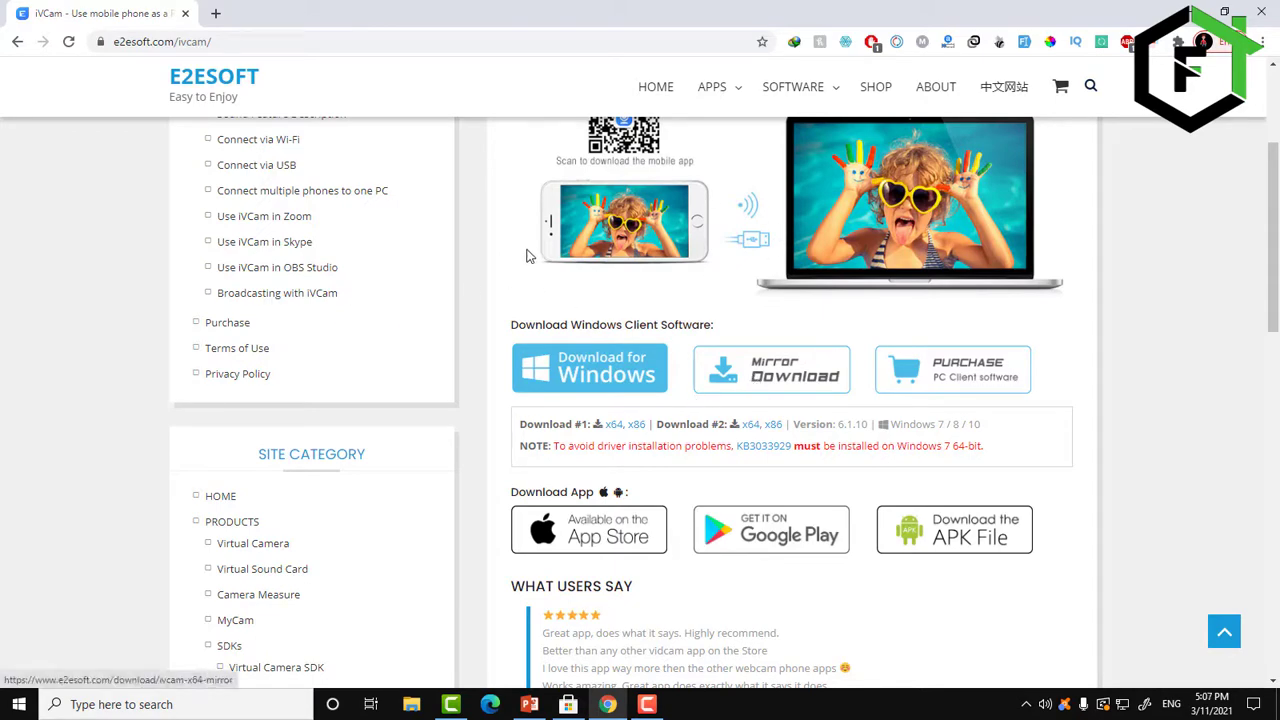
scroll(515, 325, "up", 3)
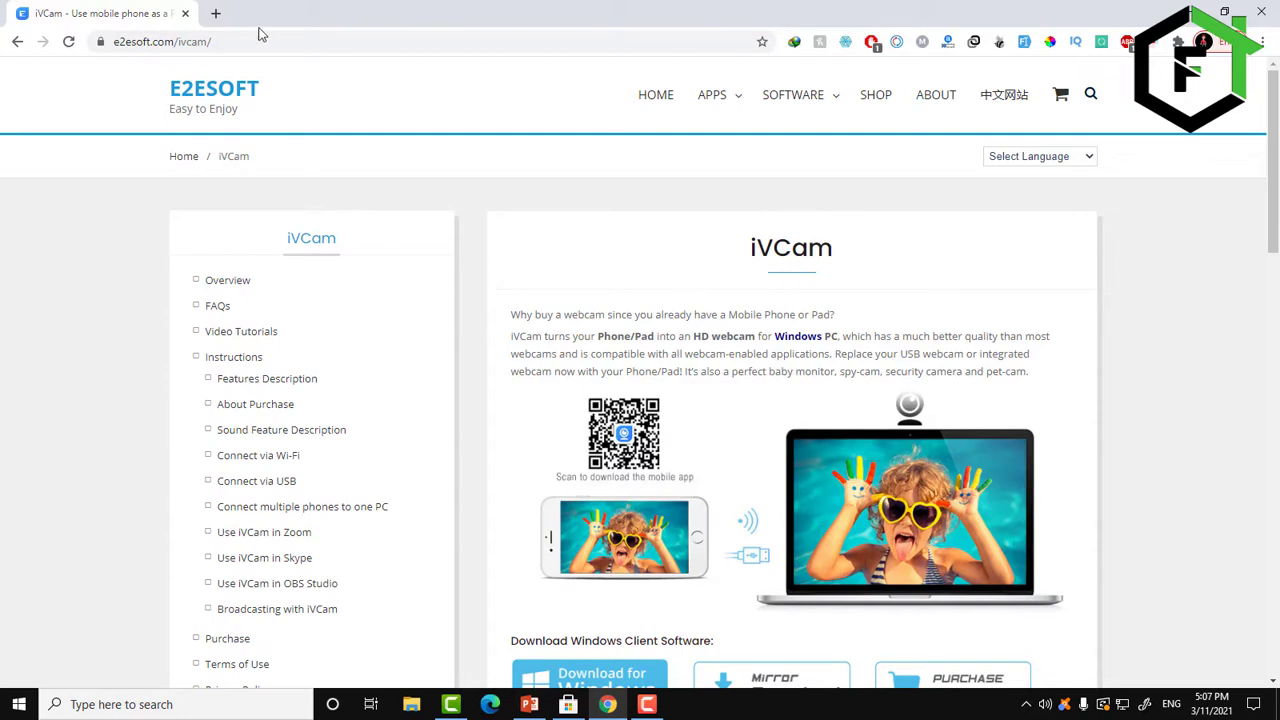
double_click(801, 252)
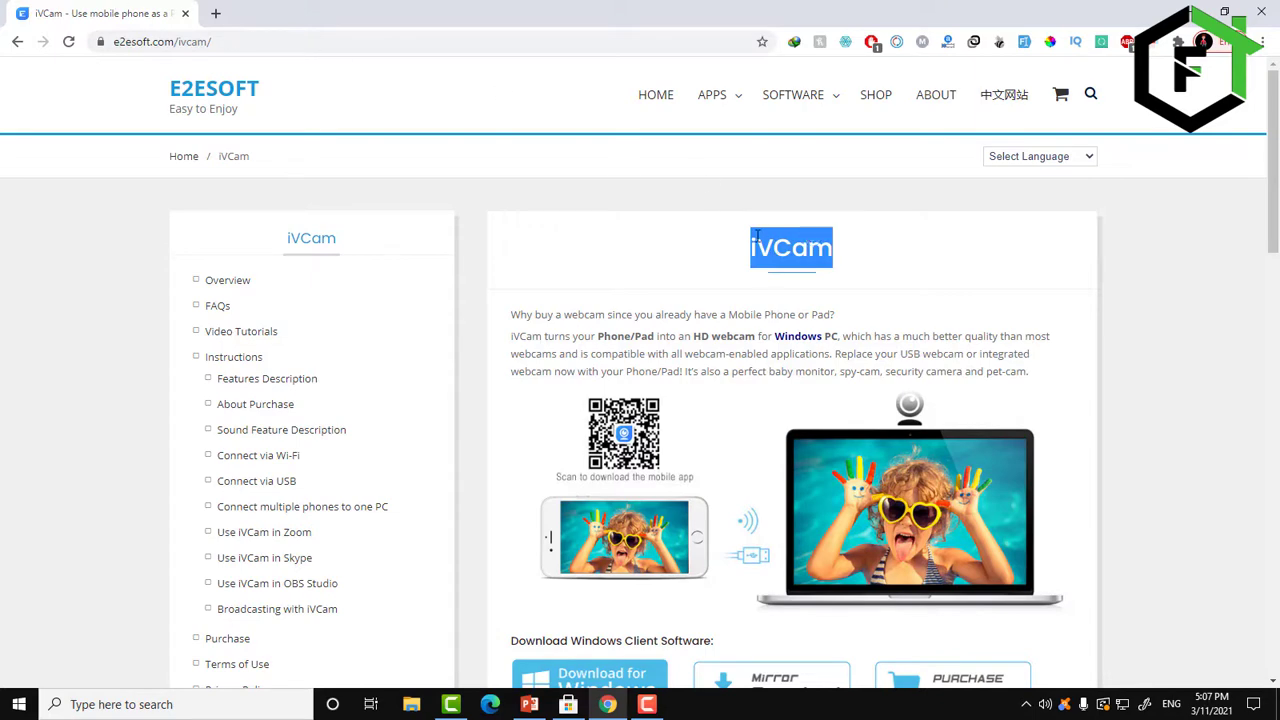
scroll(753, 247, "down", 3)
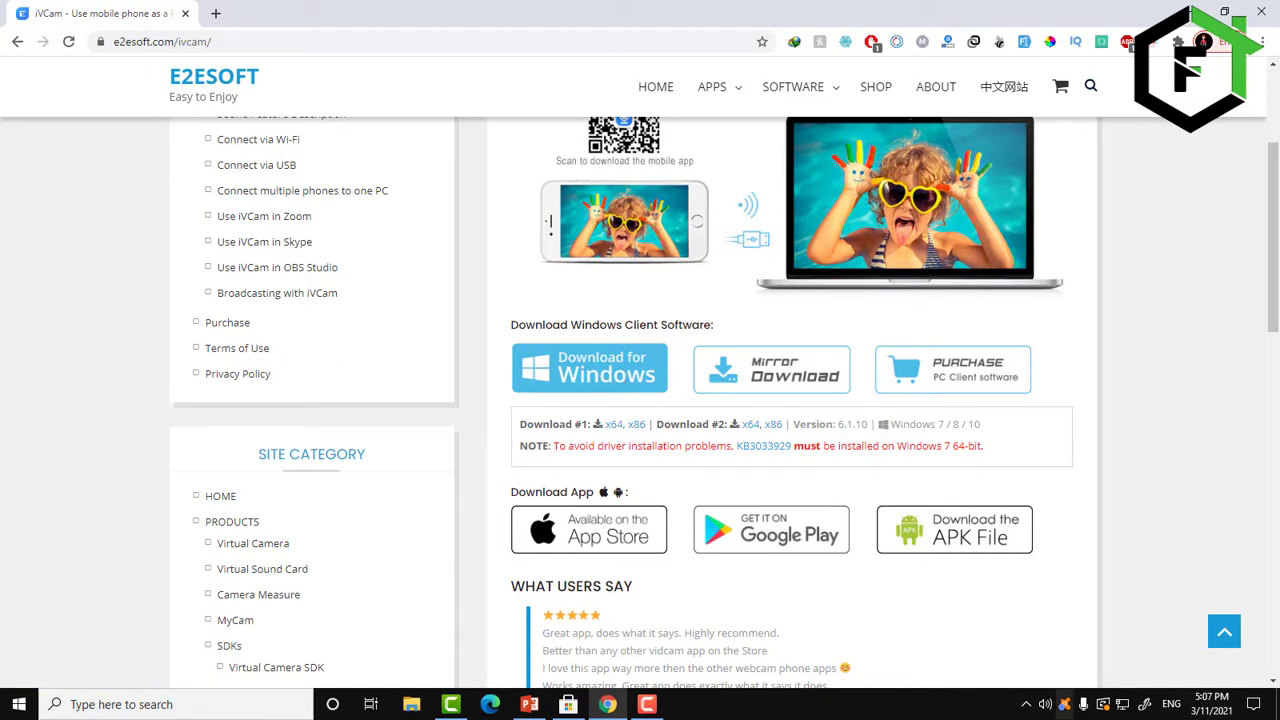
Step: Launch iVCam from the desktop, view the connected iPhone's camera feed, and close the window
key("super+d")
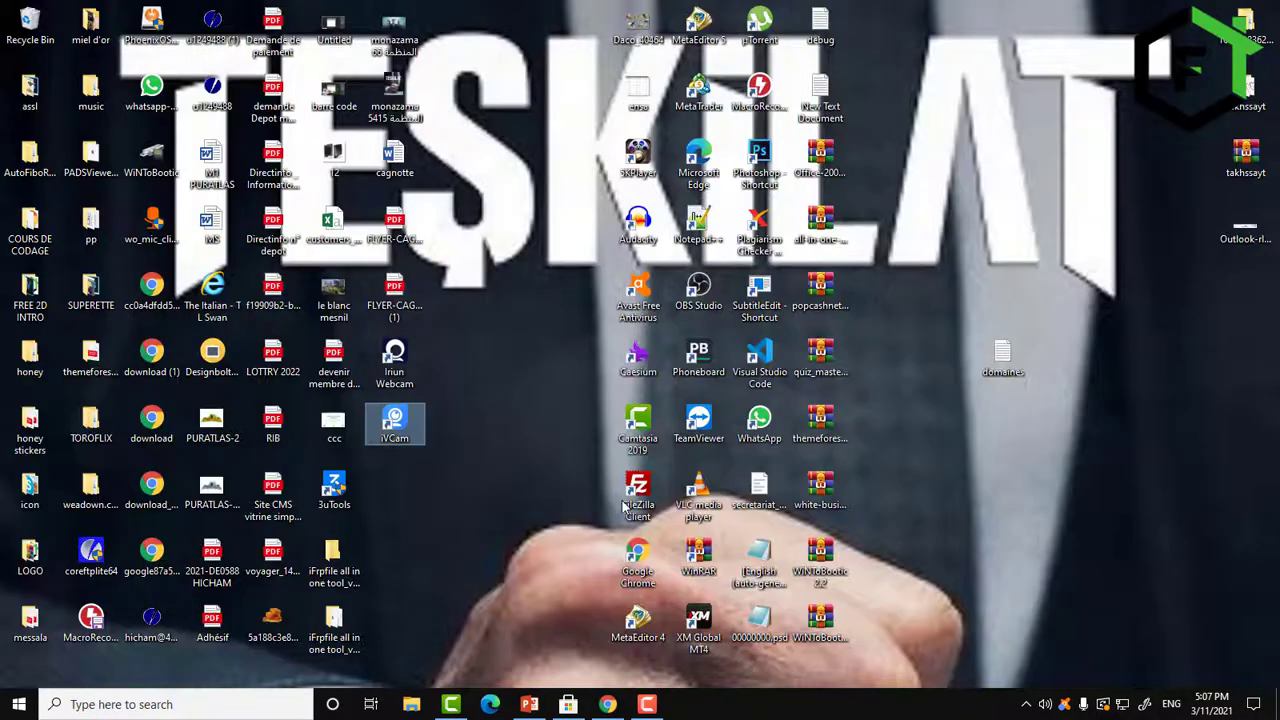
double_click(400, 425)
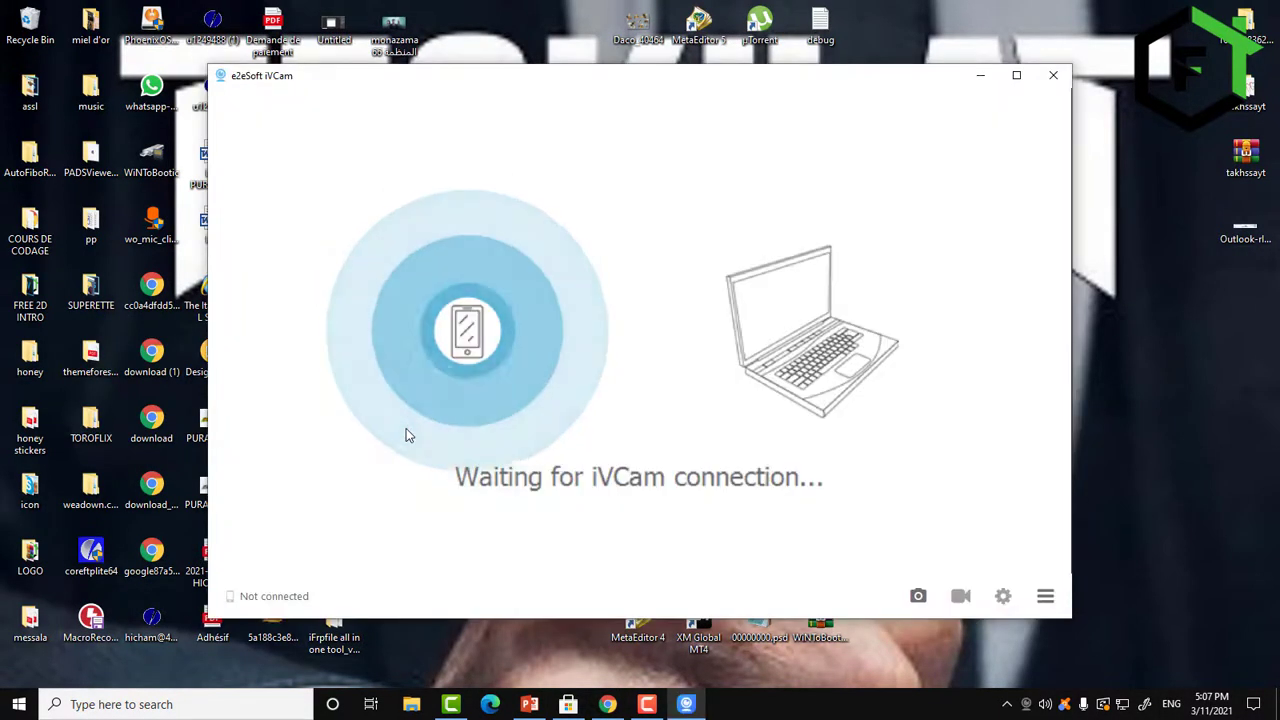
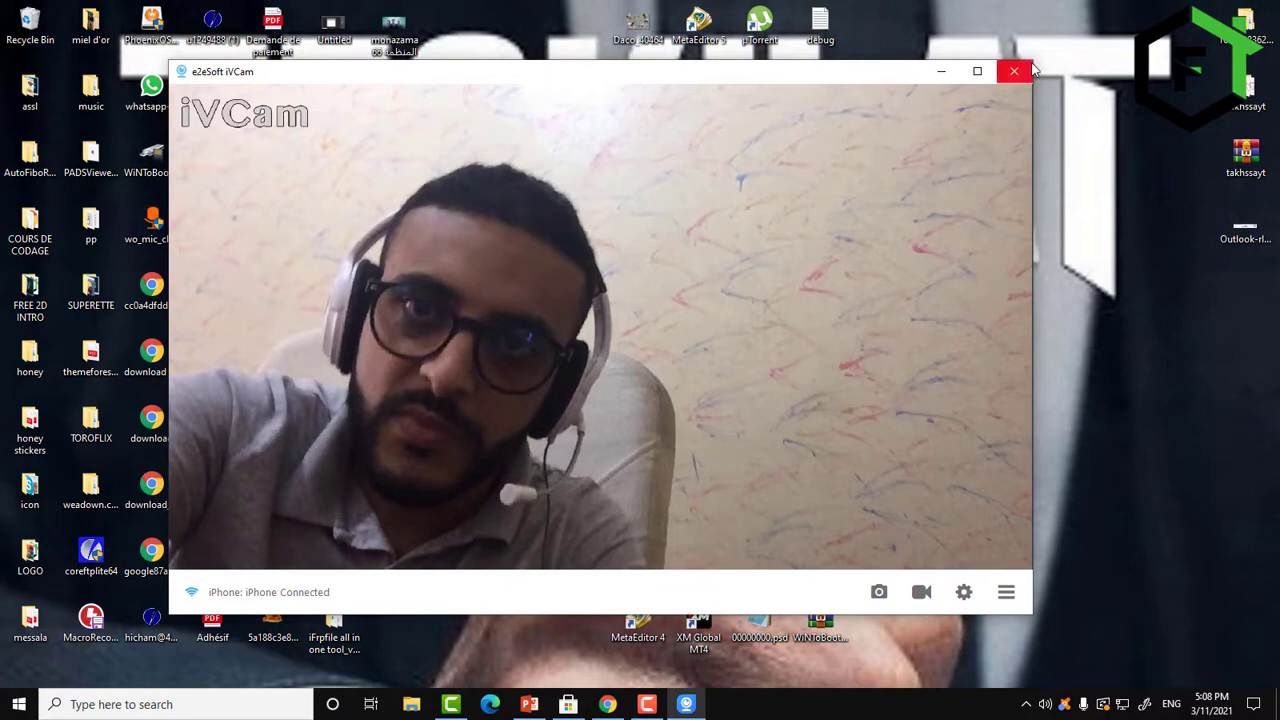
left_click(1014, 71)
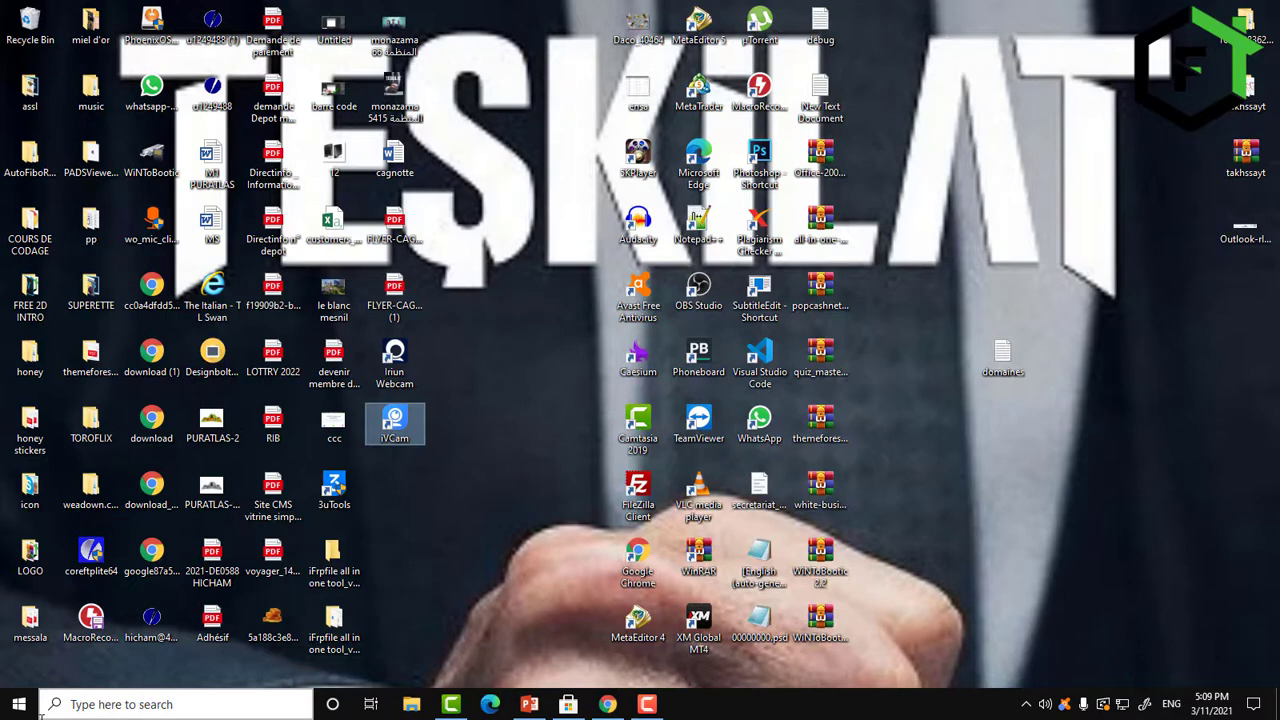
Step: Find and launch iTunes on the PC, and minimize its window
left_click(126, 706)
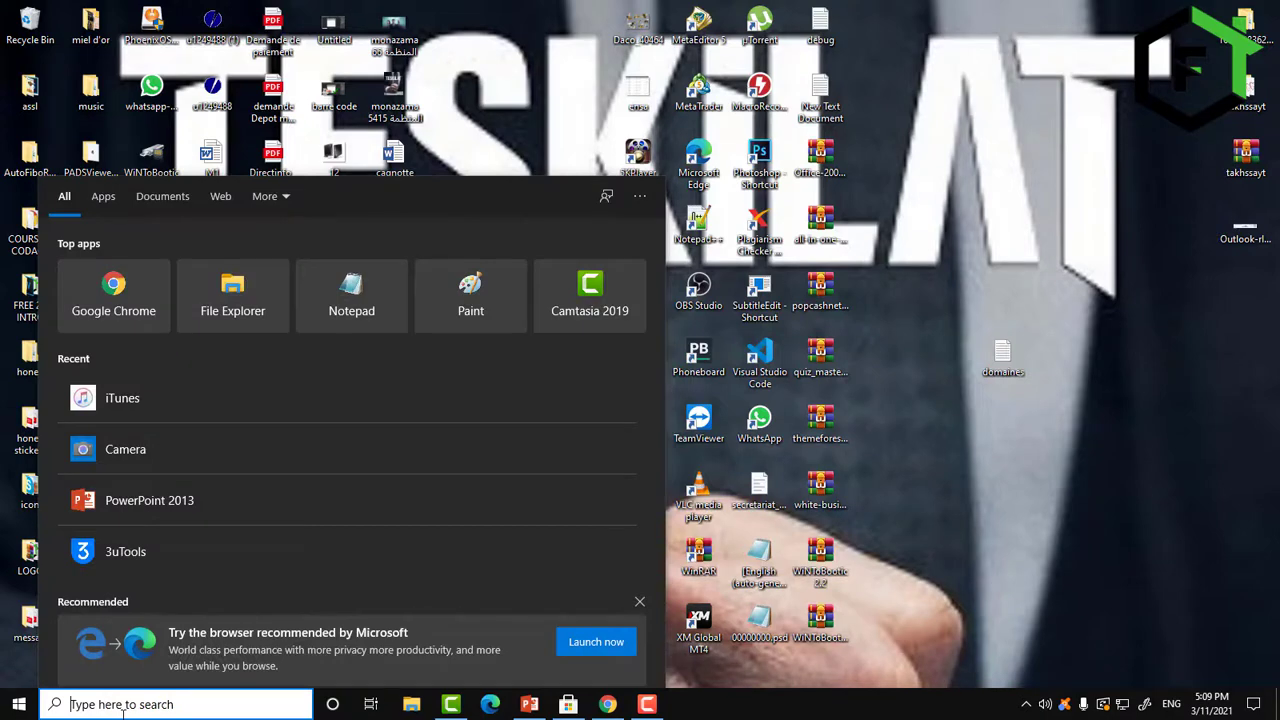
type("itu")
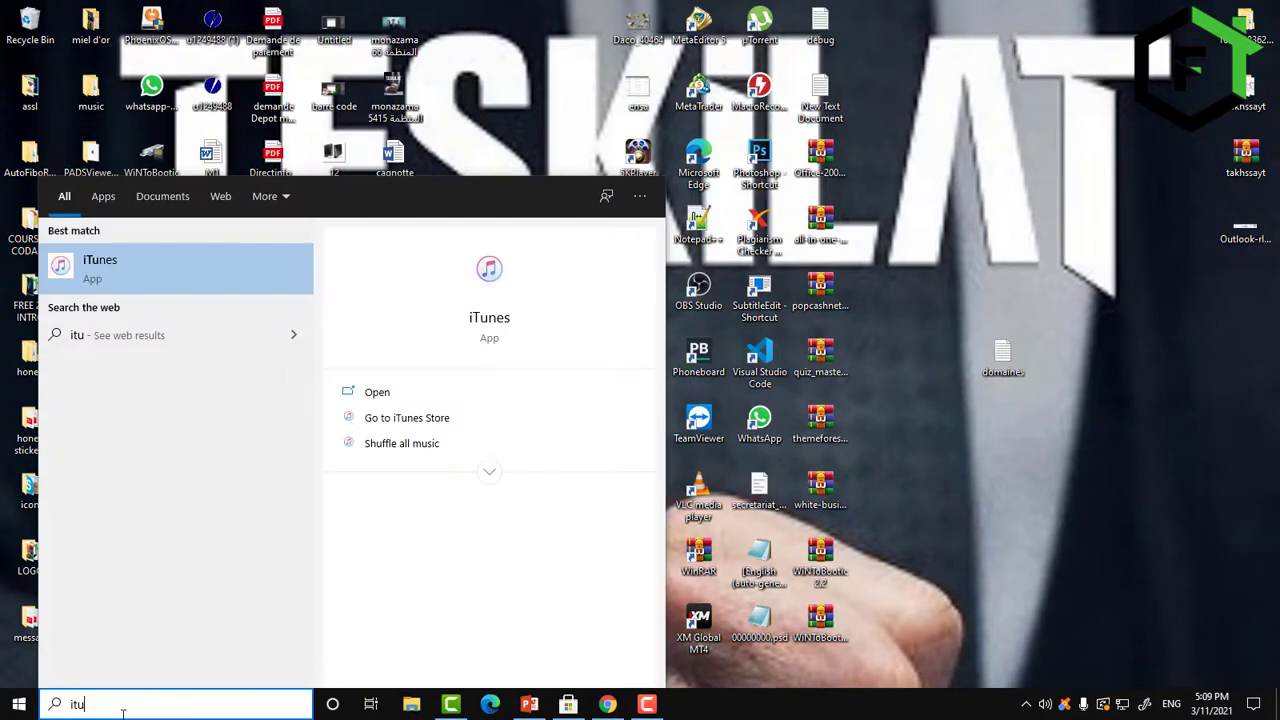
key("Escape")
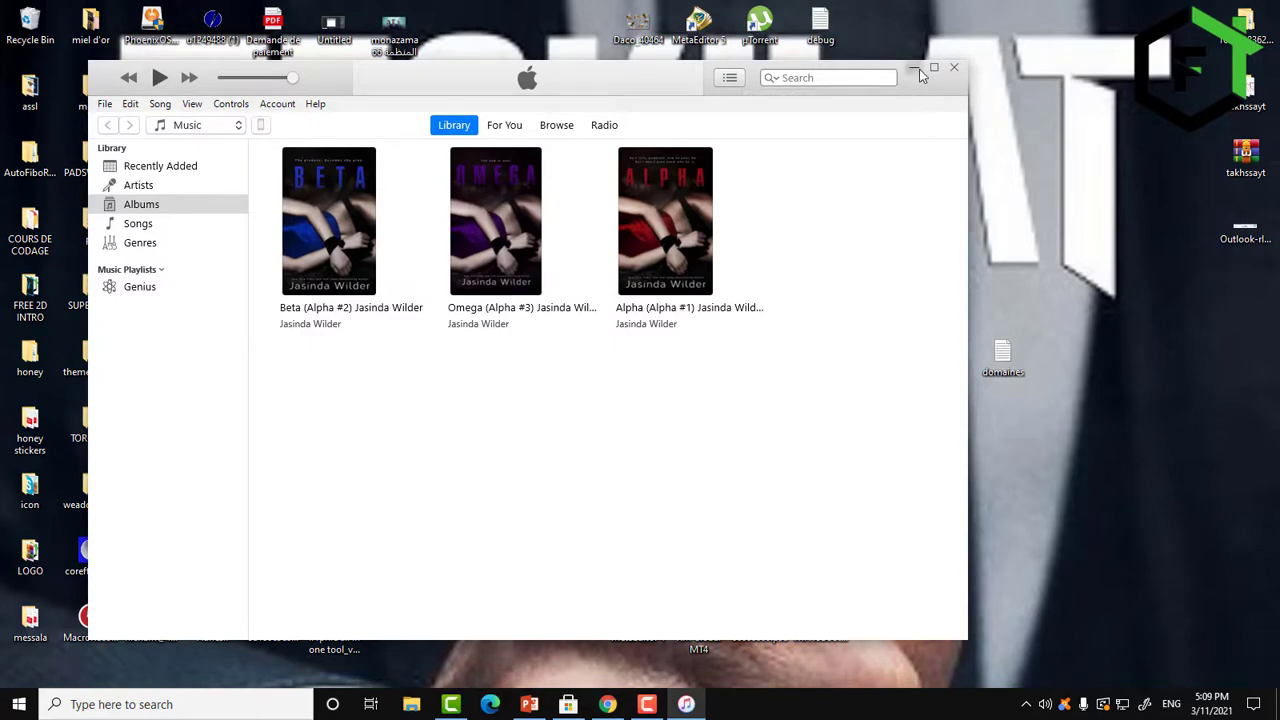
left_click(914, 68)
Step: Relaunch iVCam in front of iTunes, and shrink and reposition its preview window
double_click(398, 430)
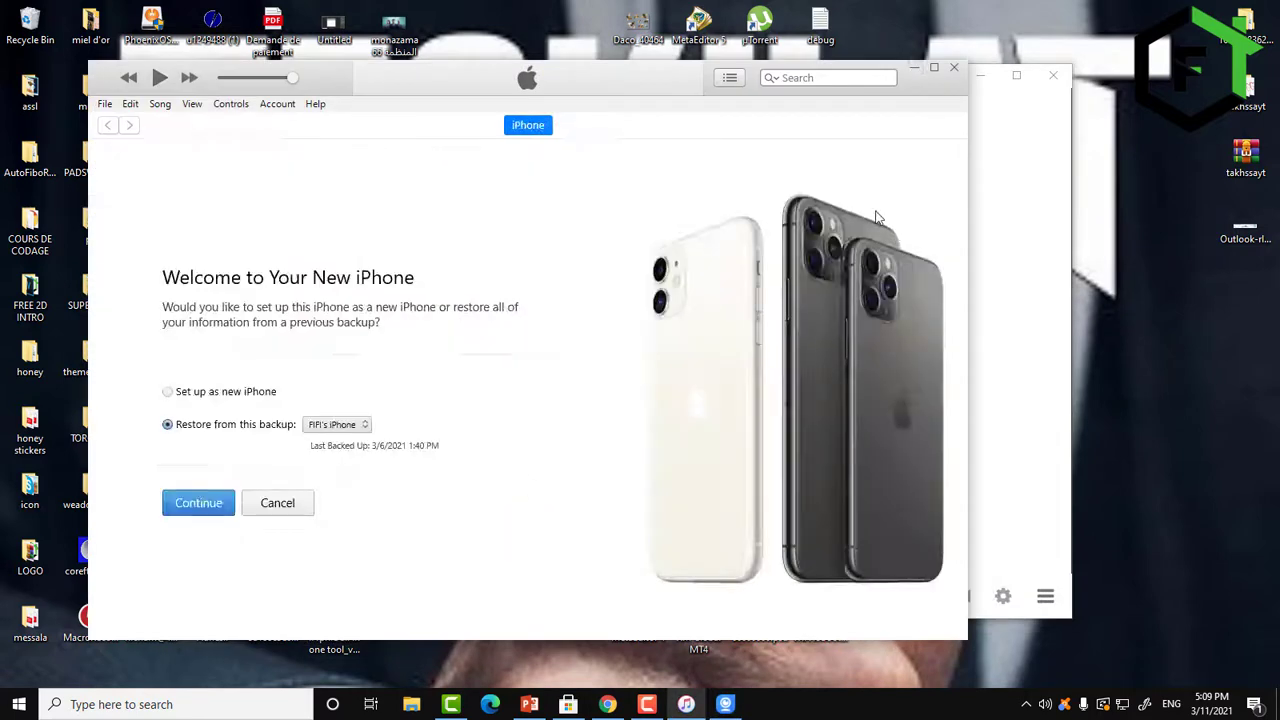
left_click(1001, 218)
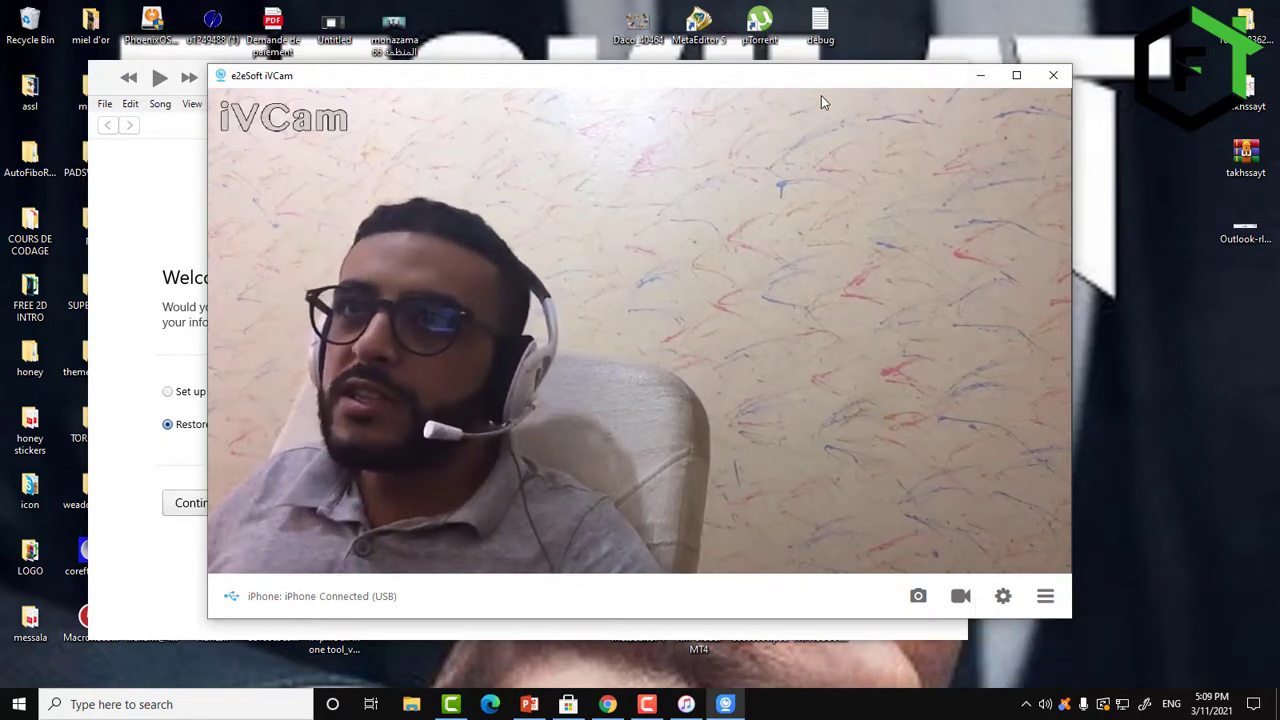
left_click_drag(821, 96, 733, 42)
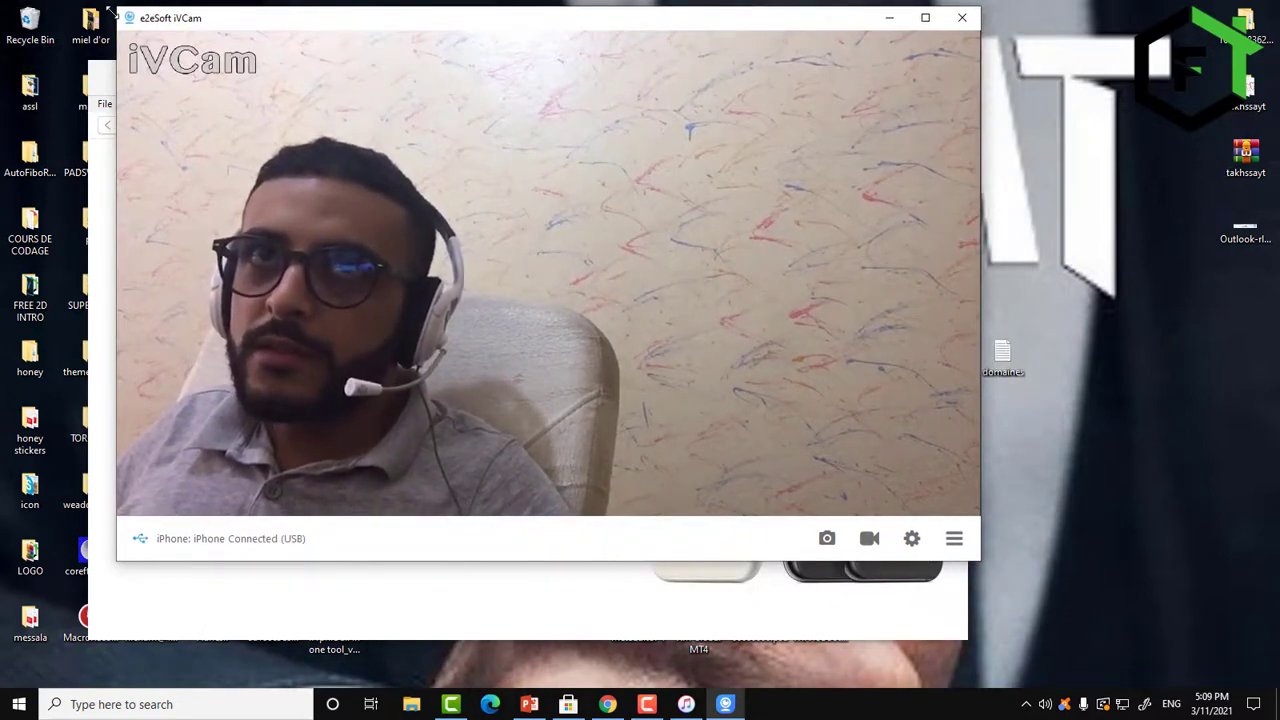
left_click_drag(111, 9, 469, 205)
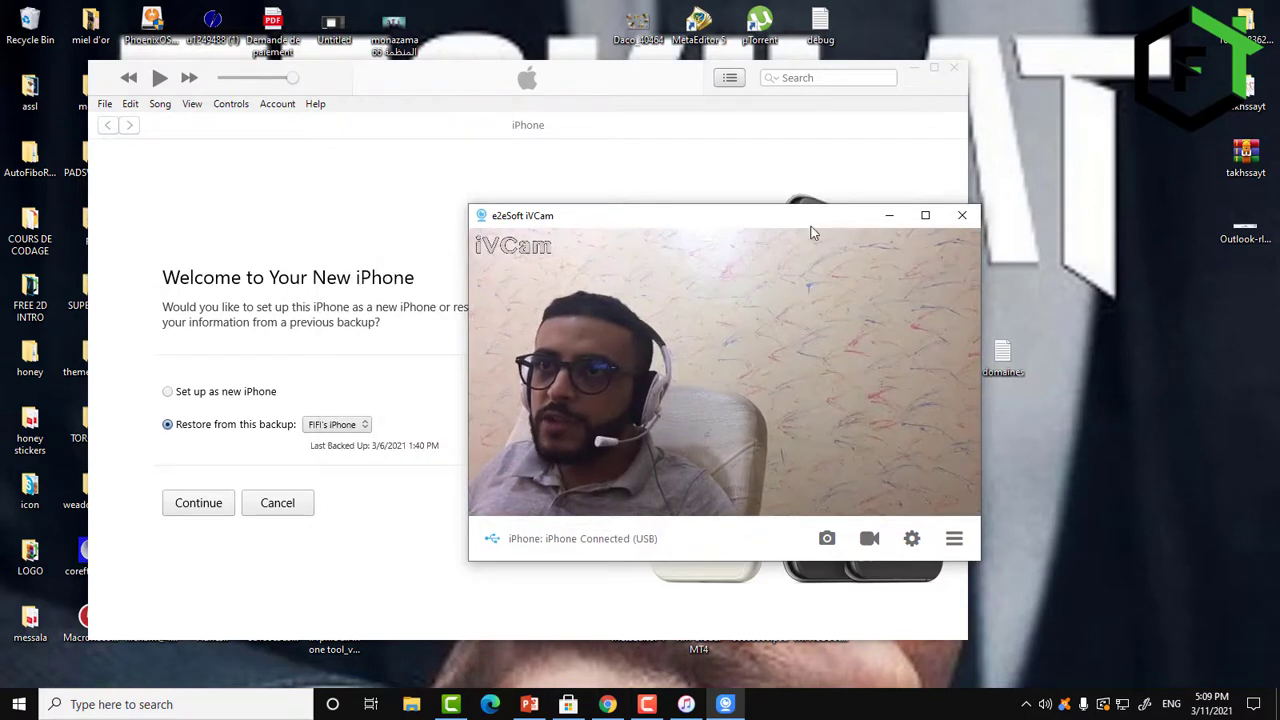
left_click_drag(809, 231, 826, 278)
Step: In iVCam's camera settings, switch to the phone's rear camera and toggle the flash
left_click(929, 587)
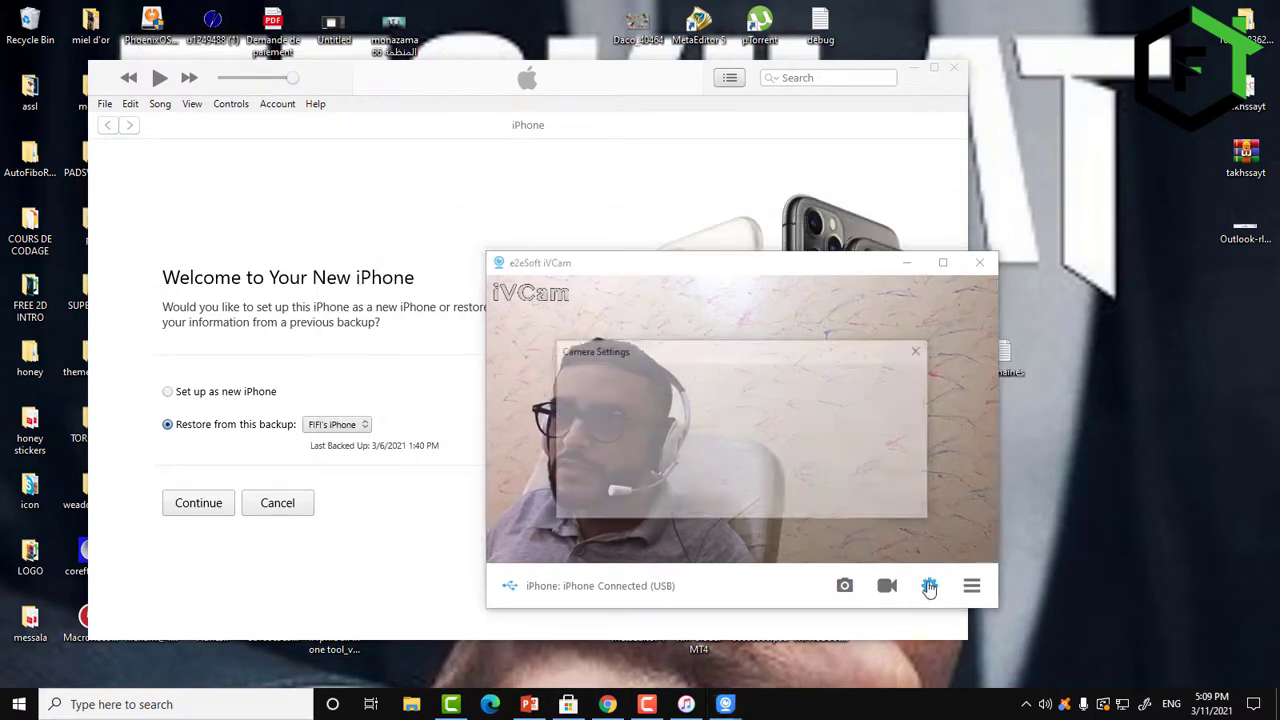
left_click_drag(720, 352, 985, 380)
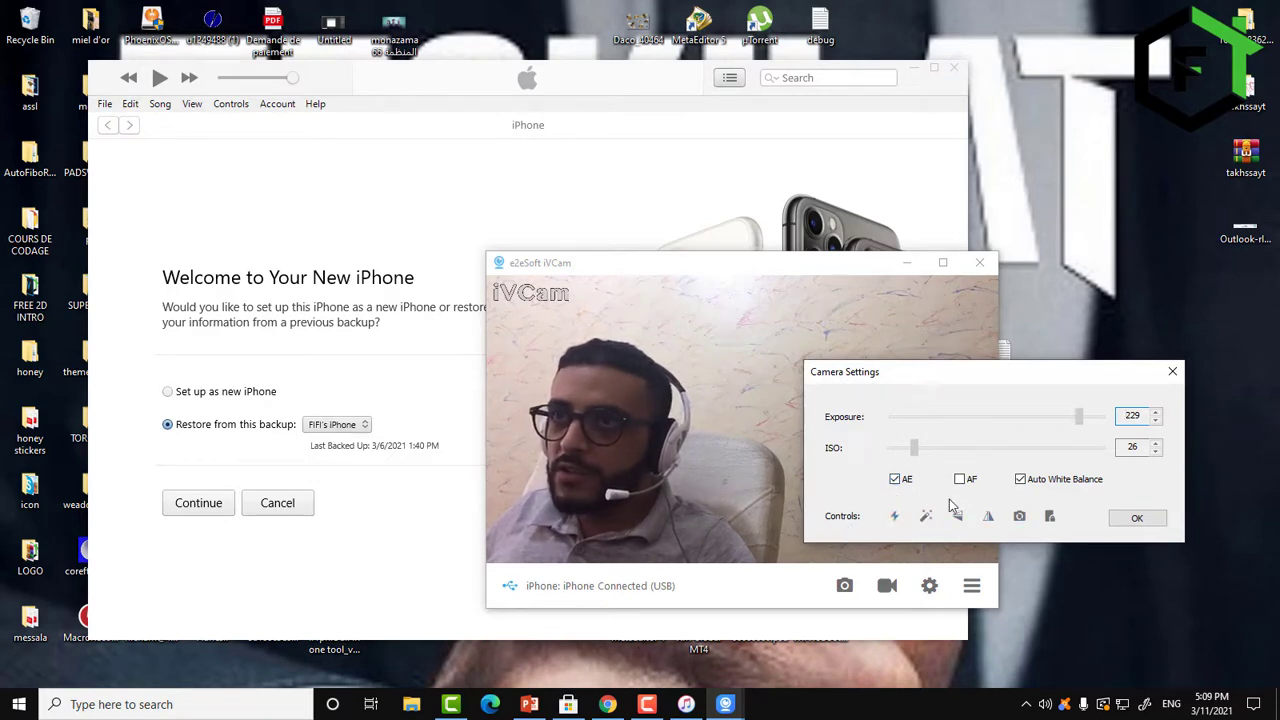
left_click(1020, 516)
left_click_drag(1011, 377, 918, 443)
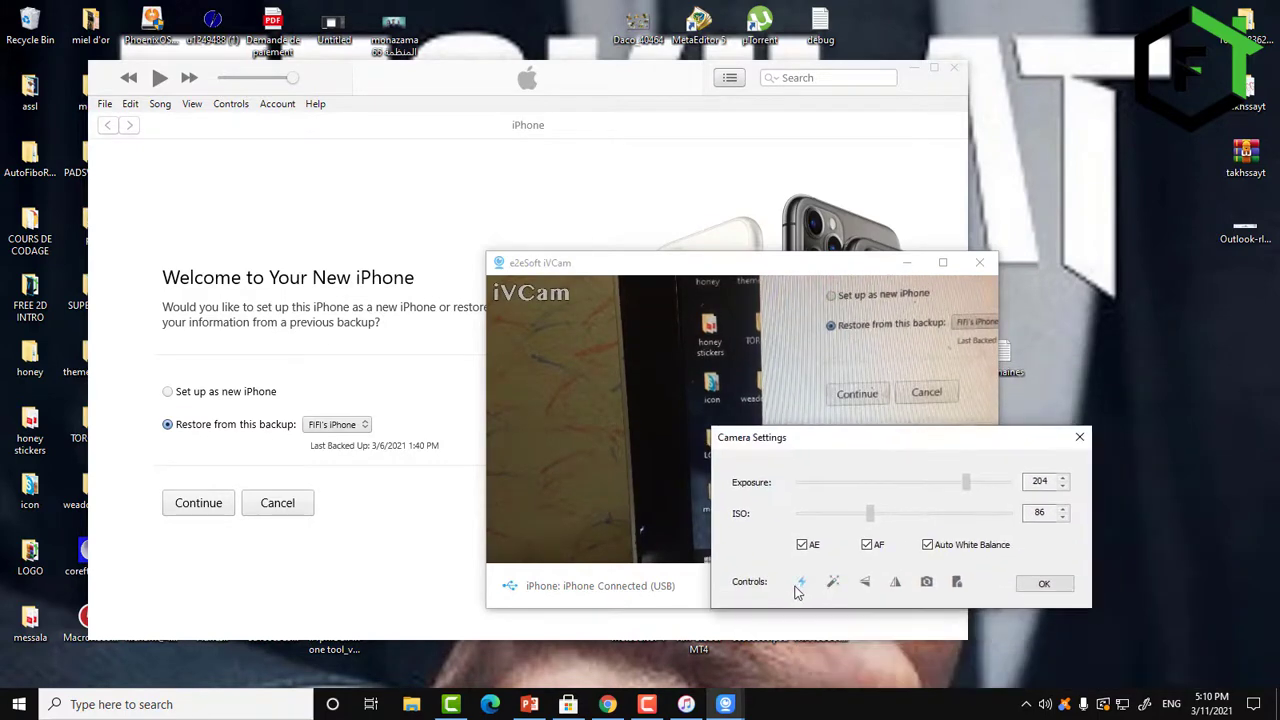
left_click_drag(842, 452, 987, 315)
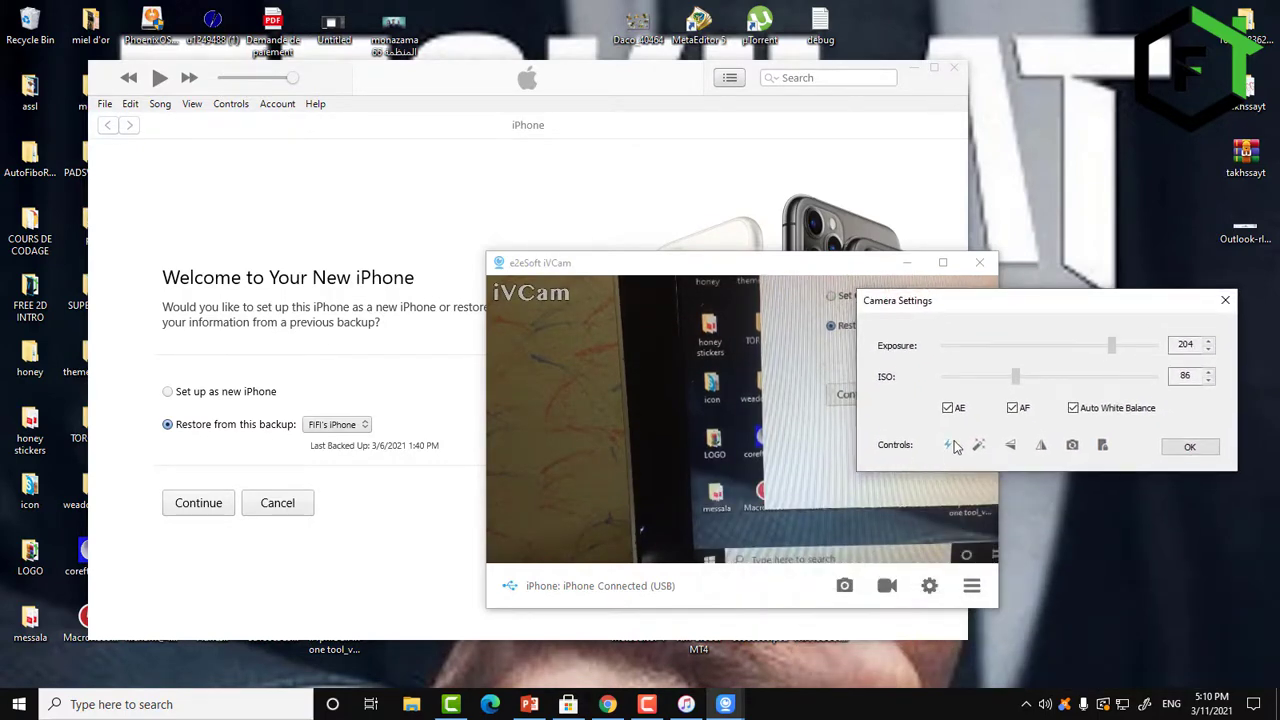
left_click(949, 446)
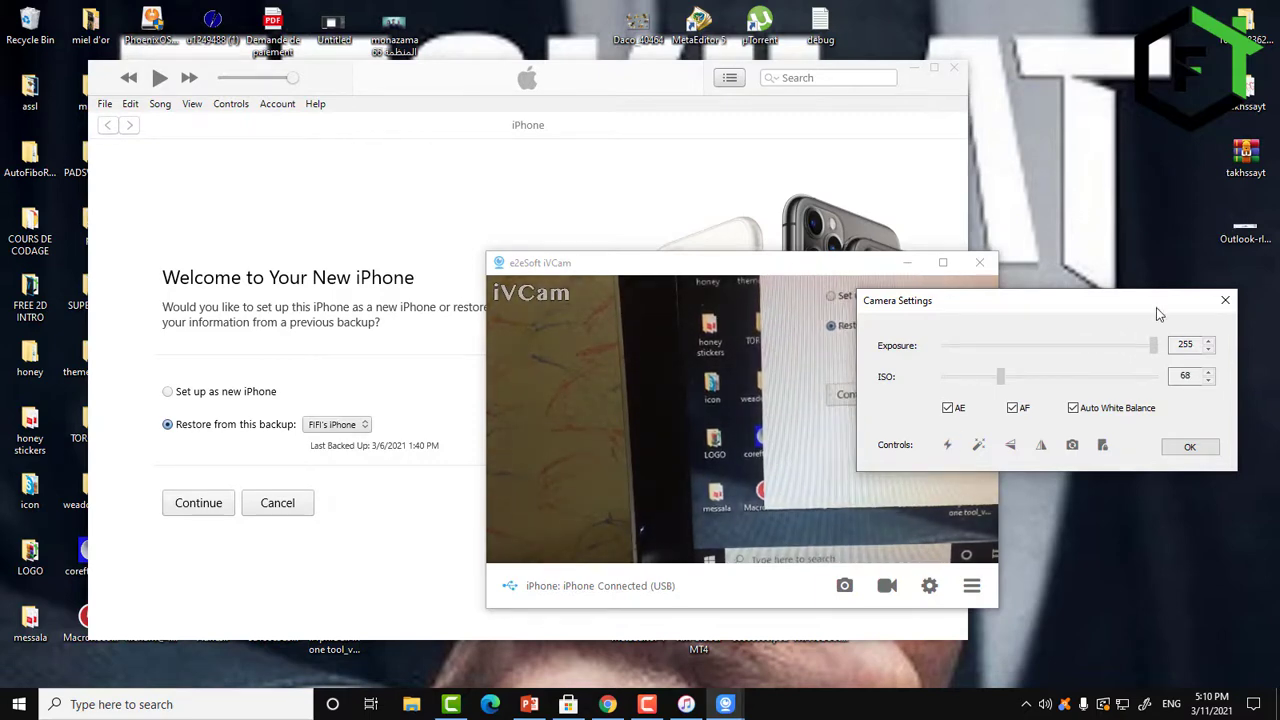
Step: Turn off auto exposure, lower the exposure, raise ISO to 146, and turn auto exposure back on
left_click(948, 408)
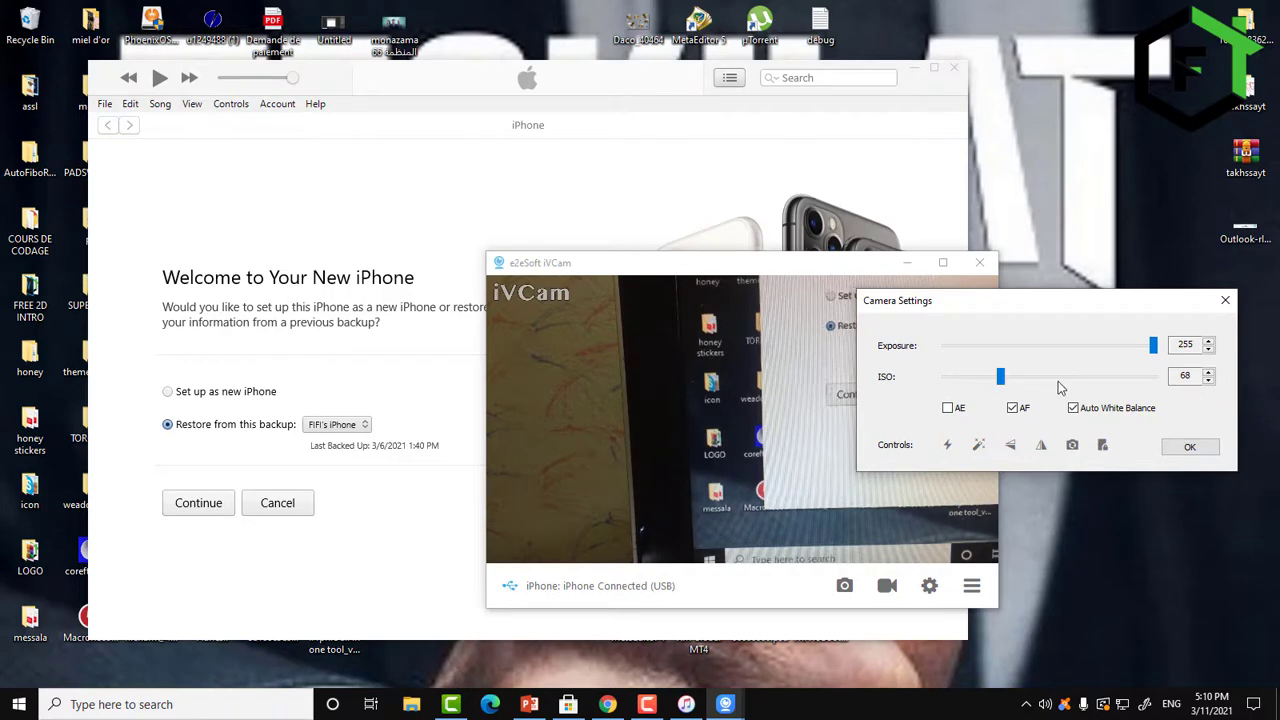
left_click_drag(1003, 380, 1064, 378)
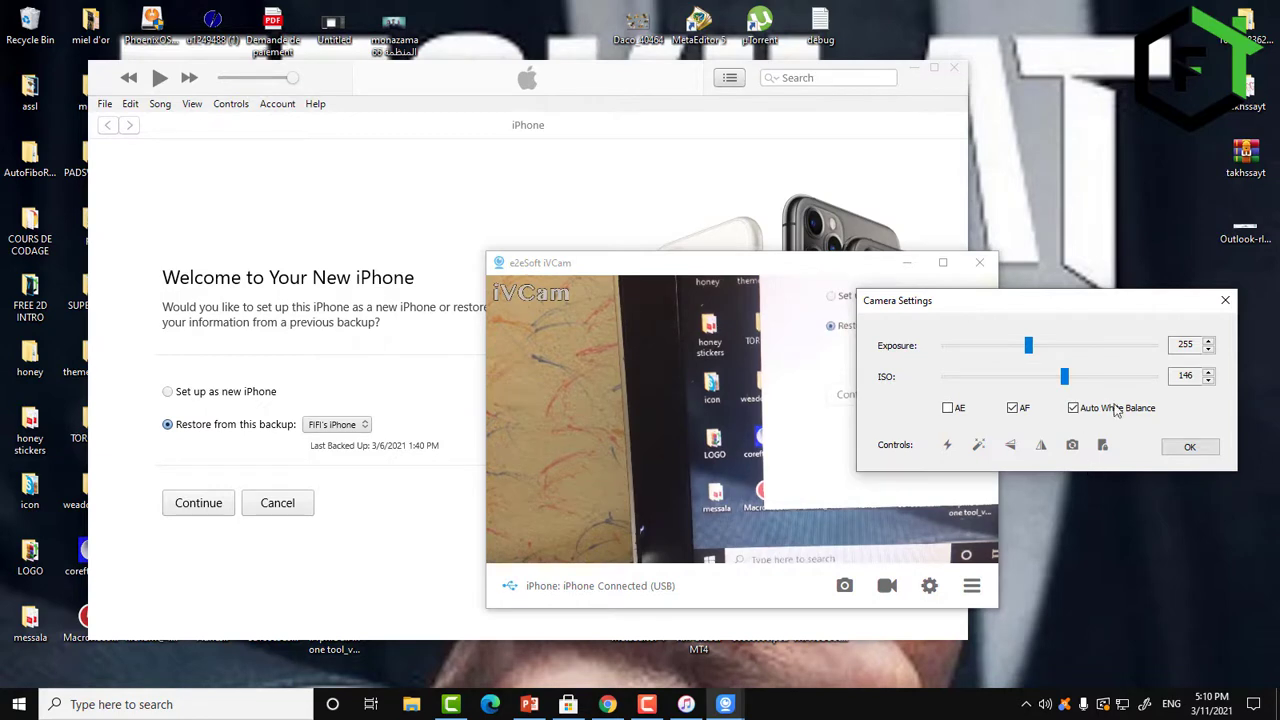
left_click(949, 408)
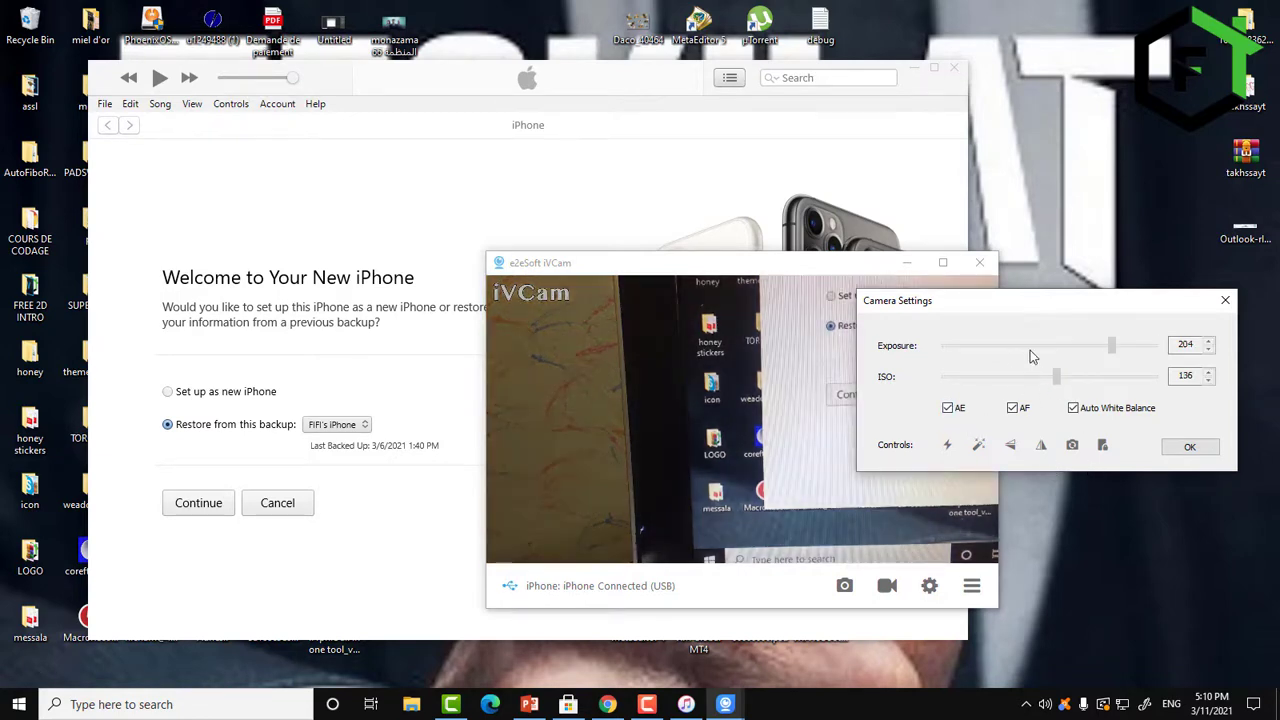
Step: Close iVCam's Camera Settings dialog
left_click(930, 586)
left_click(930, 586)
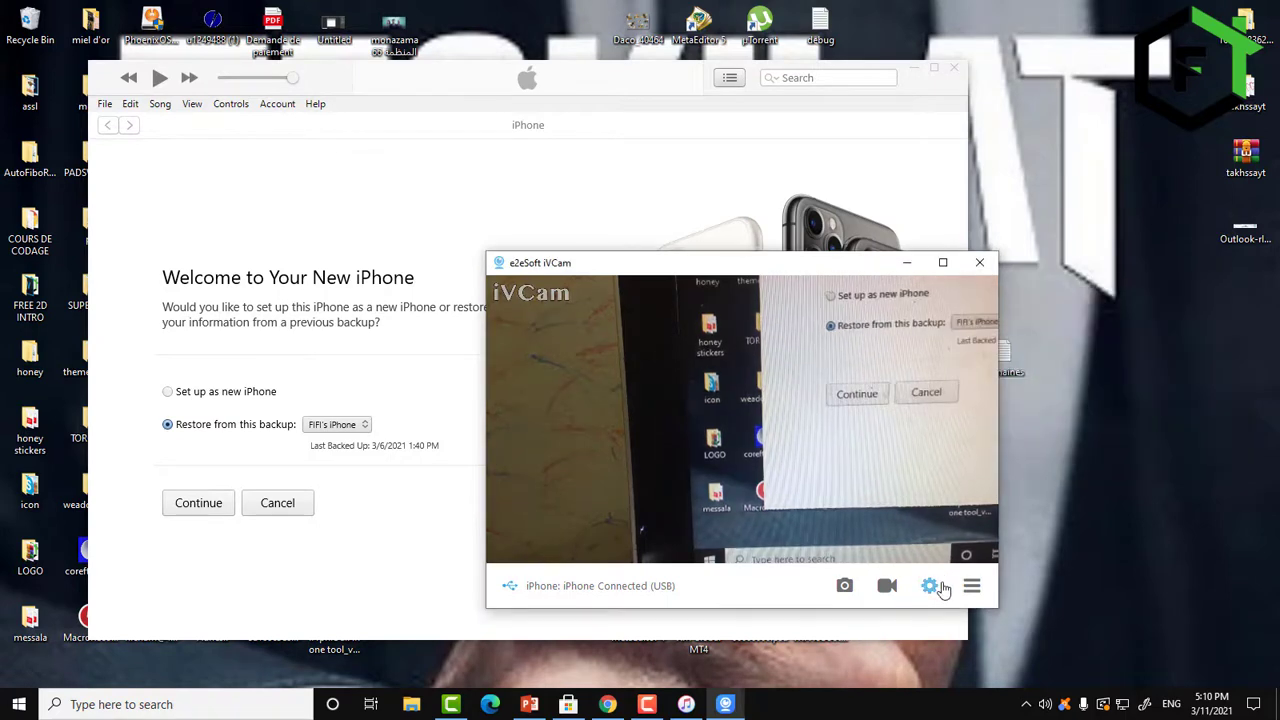
left_click(932, 587)
left_click(1036, 348)
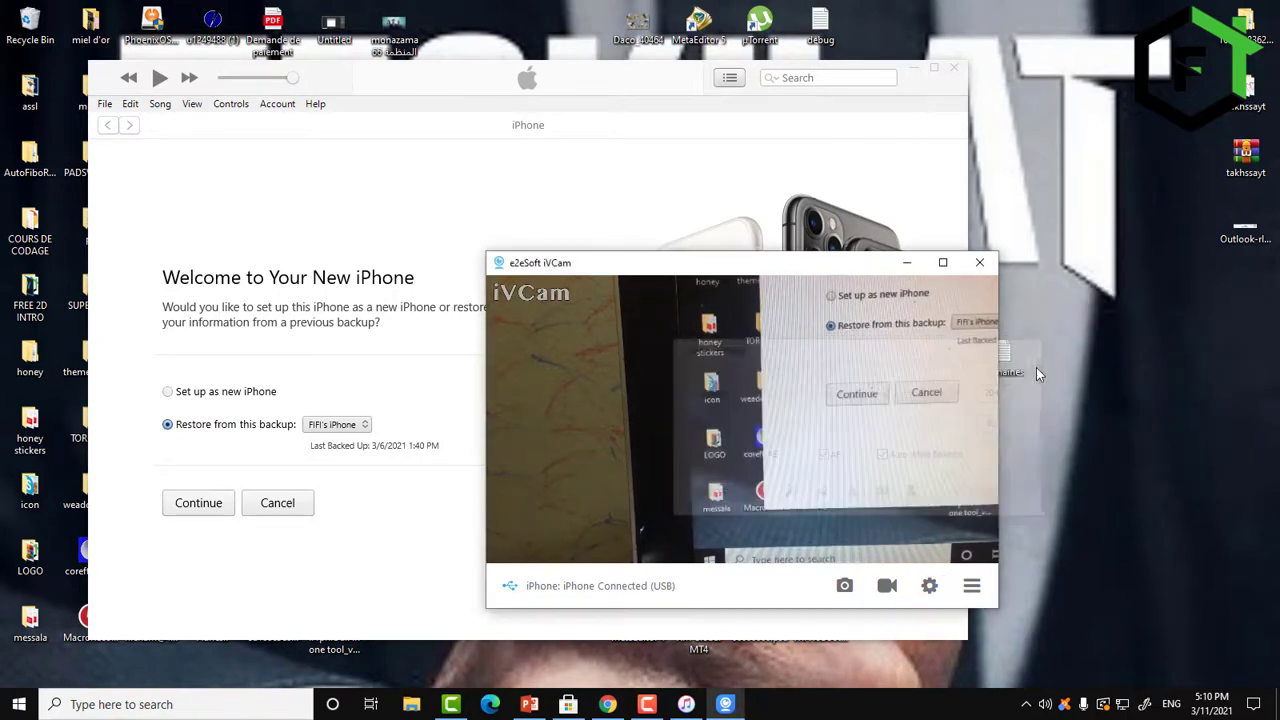
Step: In iVCam's general settings, set the video size to 3840 x 2160 and the frame rate to 30 FPS, and apply both
left_click(972, 587)
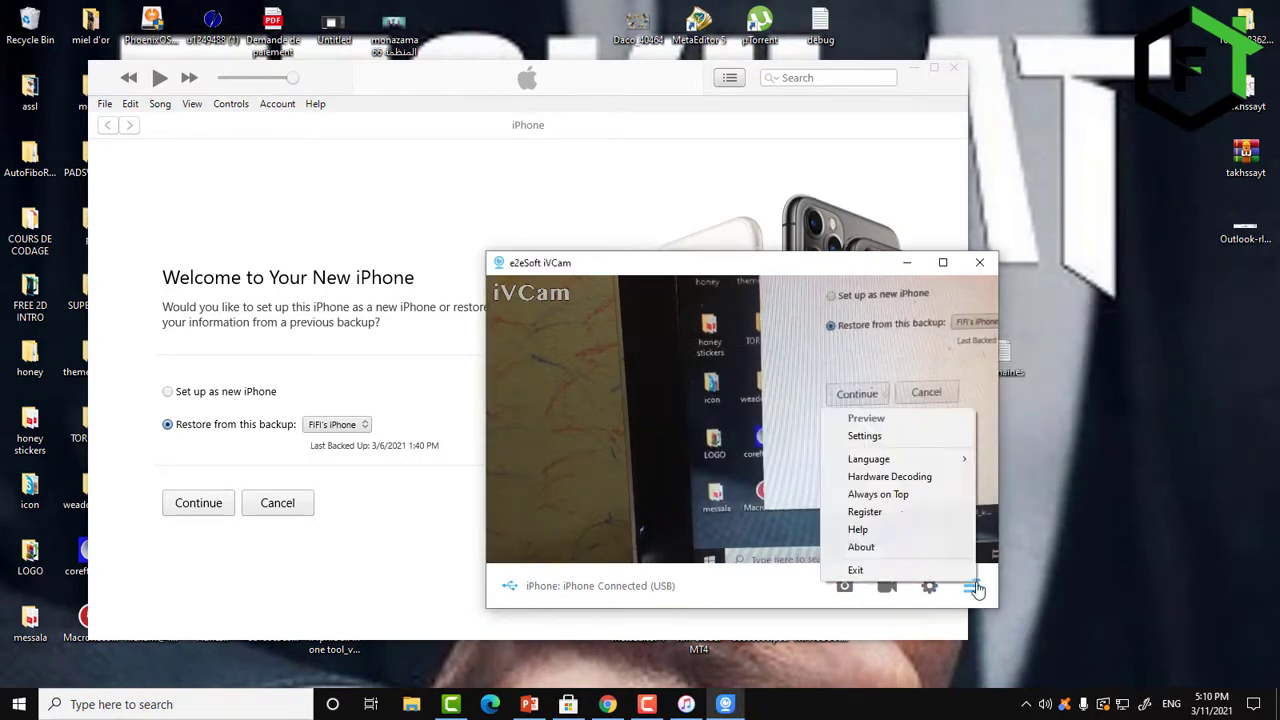
left_click(864, 436)
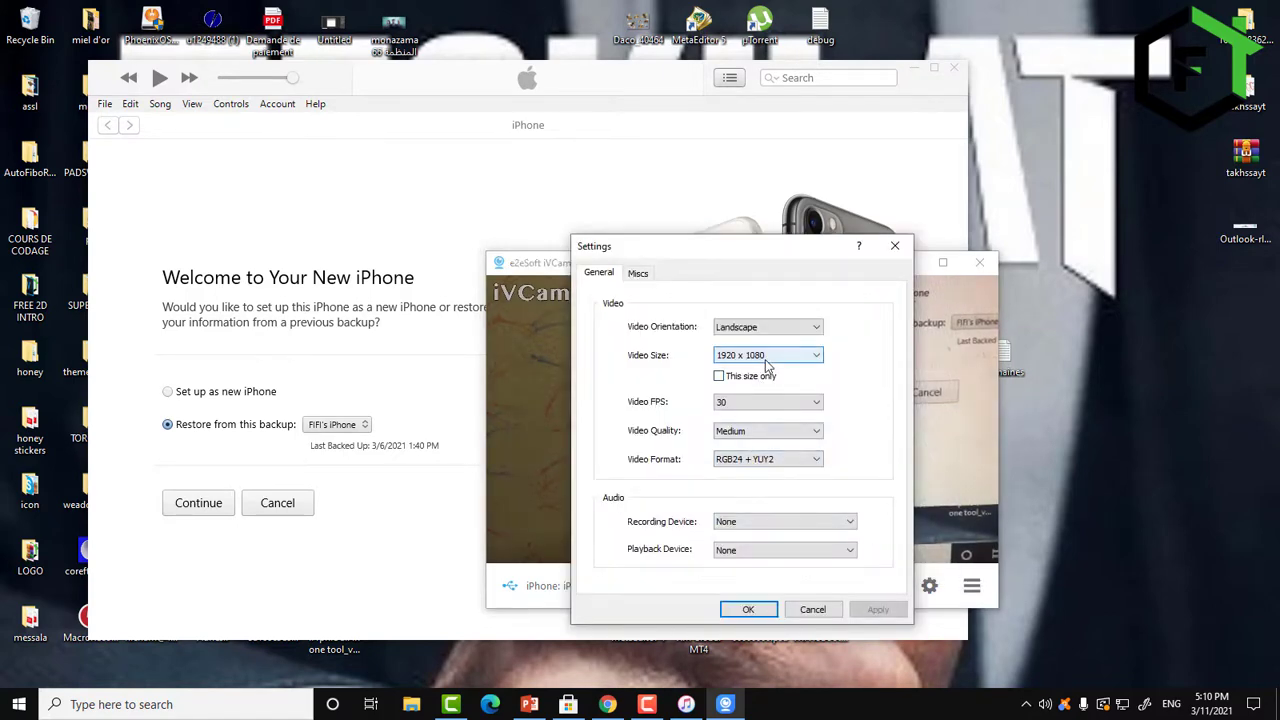
left_click(765, 355)
left_click(762, 424)
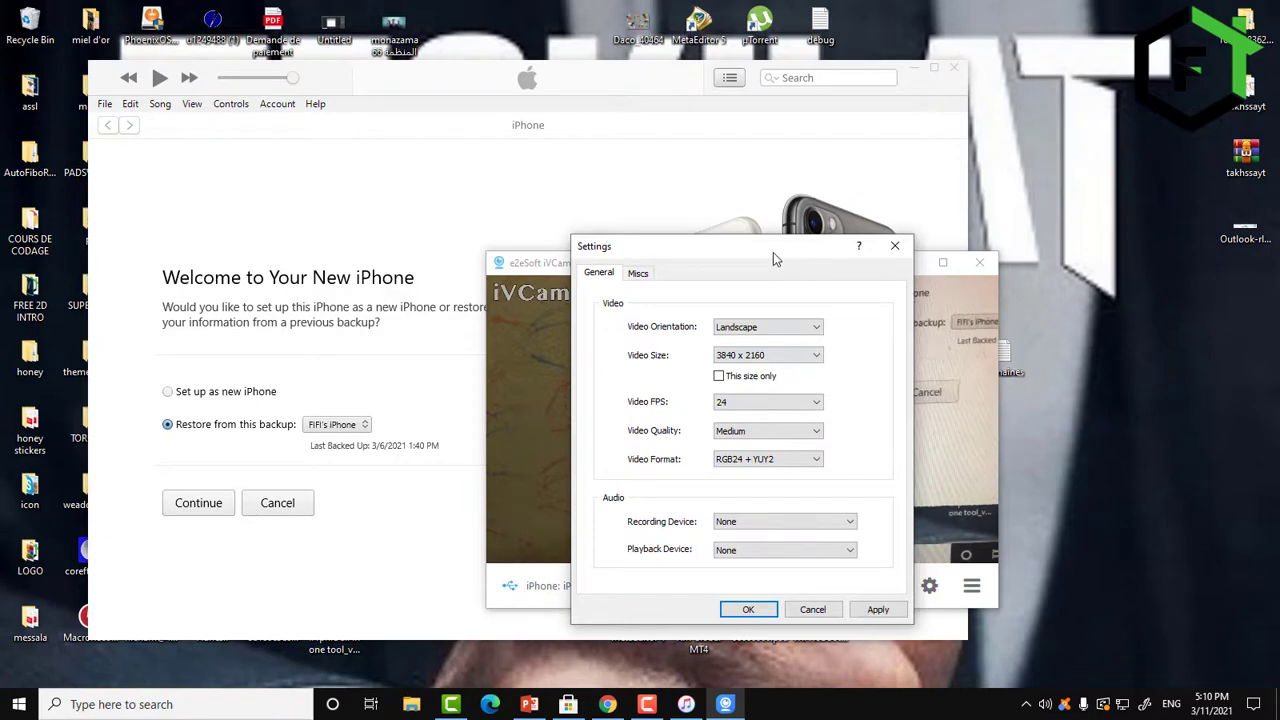
left_click_drag(773, 259, 1122, 243)
left_click(1094, 389)
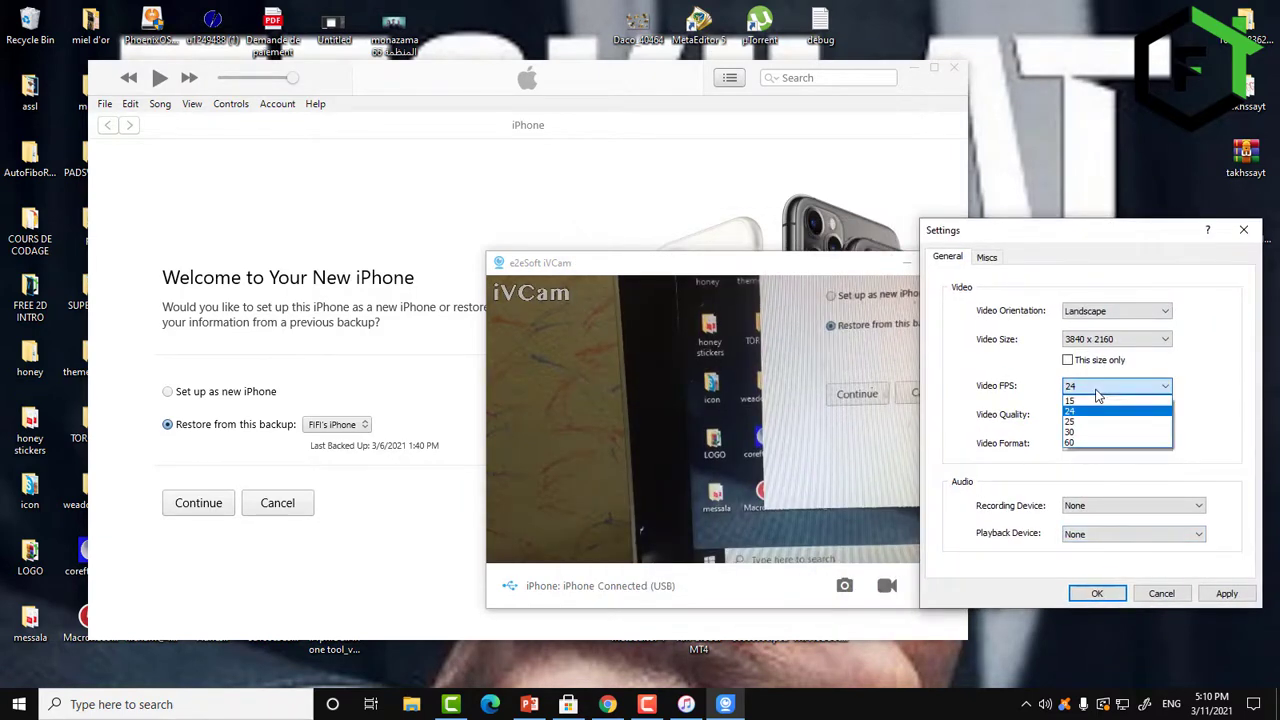
left_click(1100, 437)
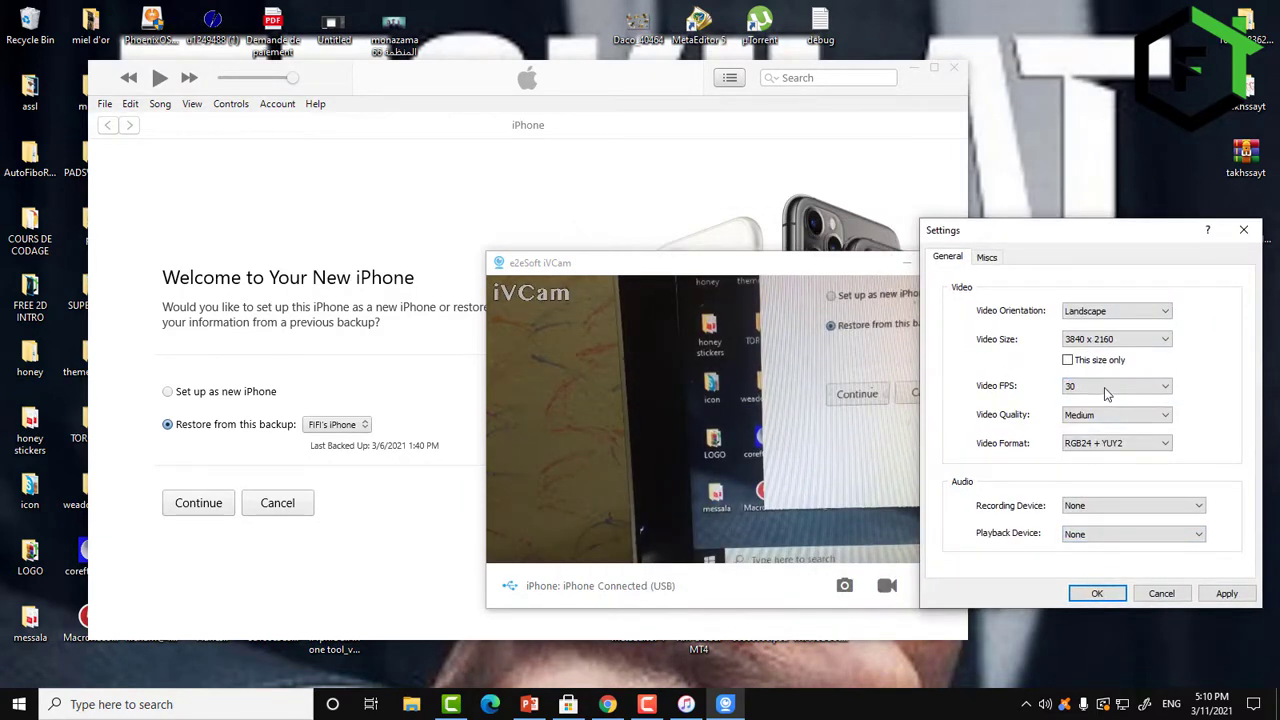
left_click(1220, 596)
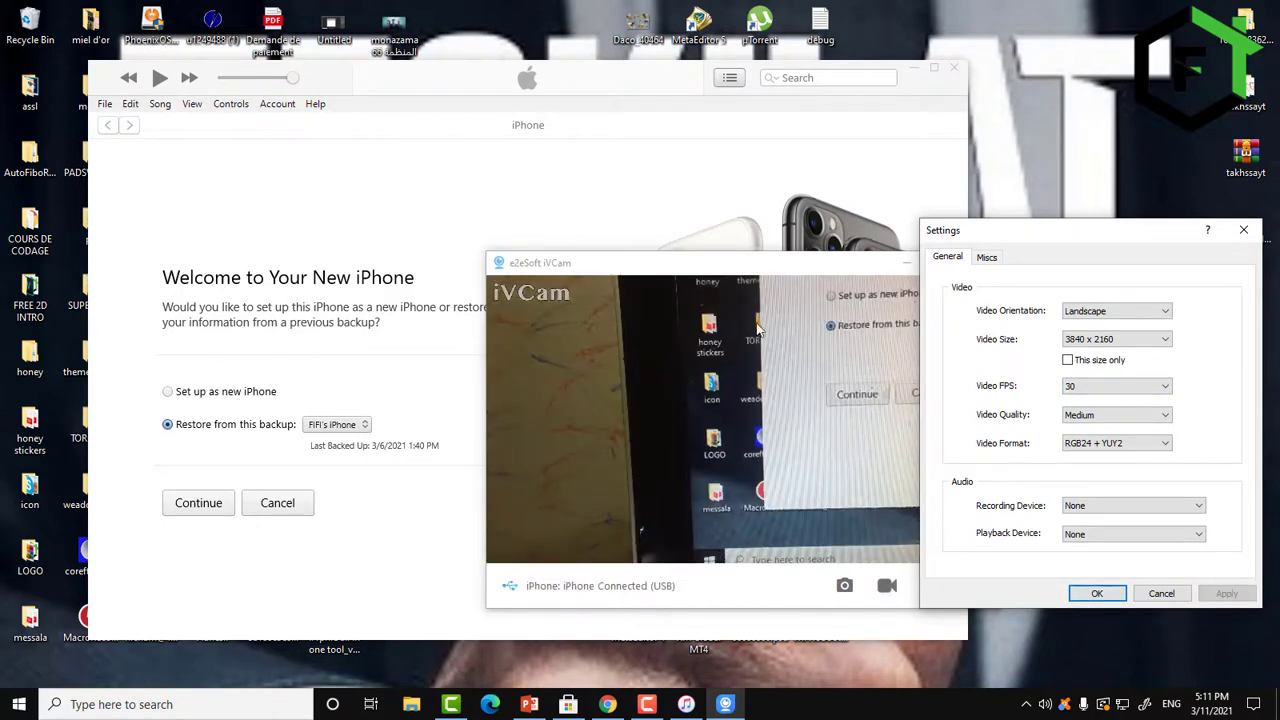
Step: Set iVCam's video size to 1280 x 720, apply it, and close the Settings dialog
left_click(1163, 340)
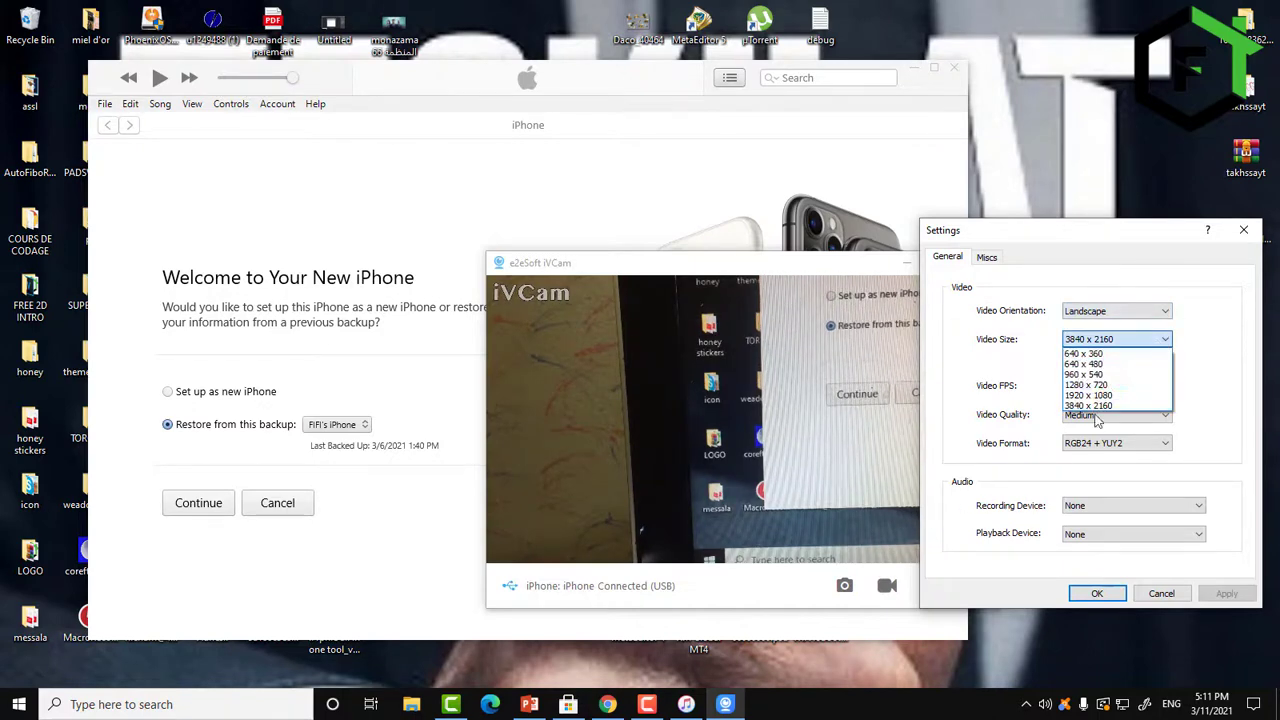
left_click(1105, 384)
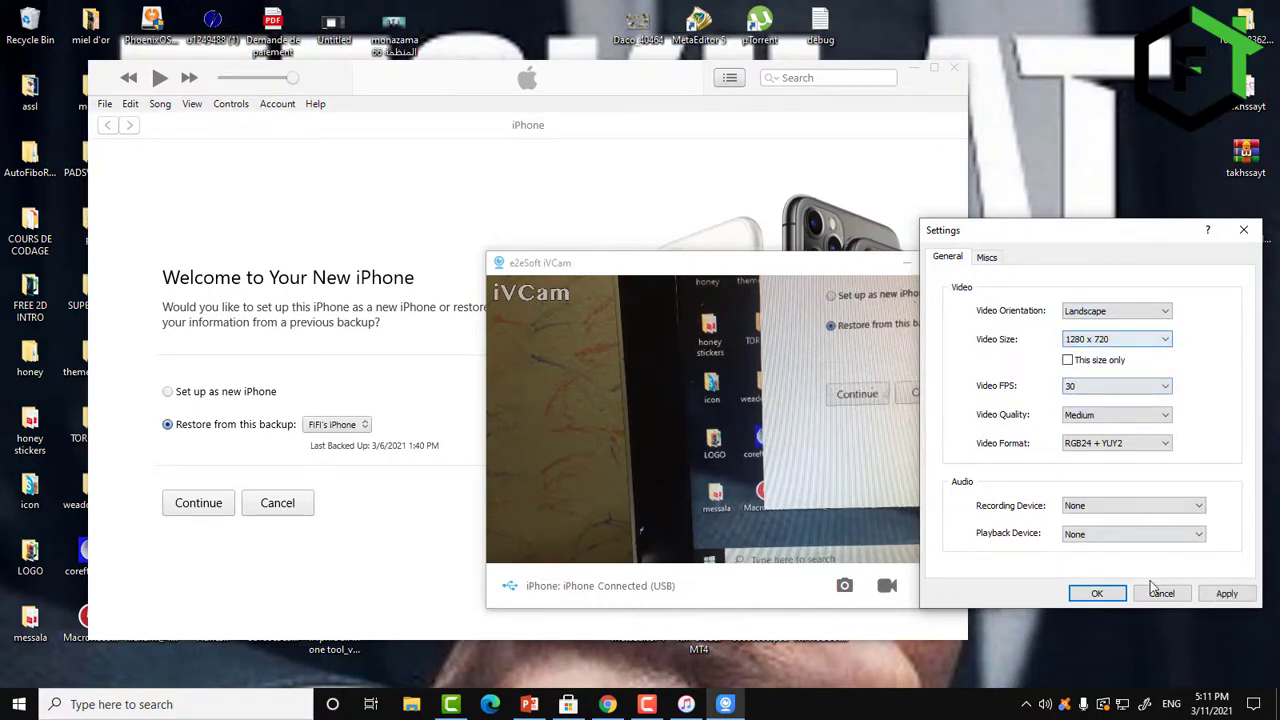
left_click(1227, 594)
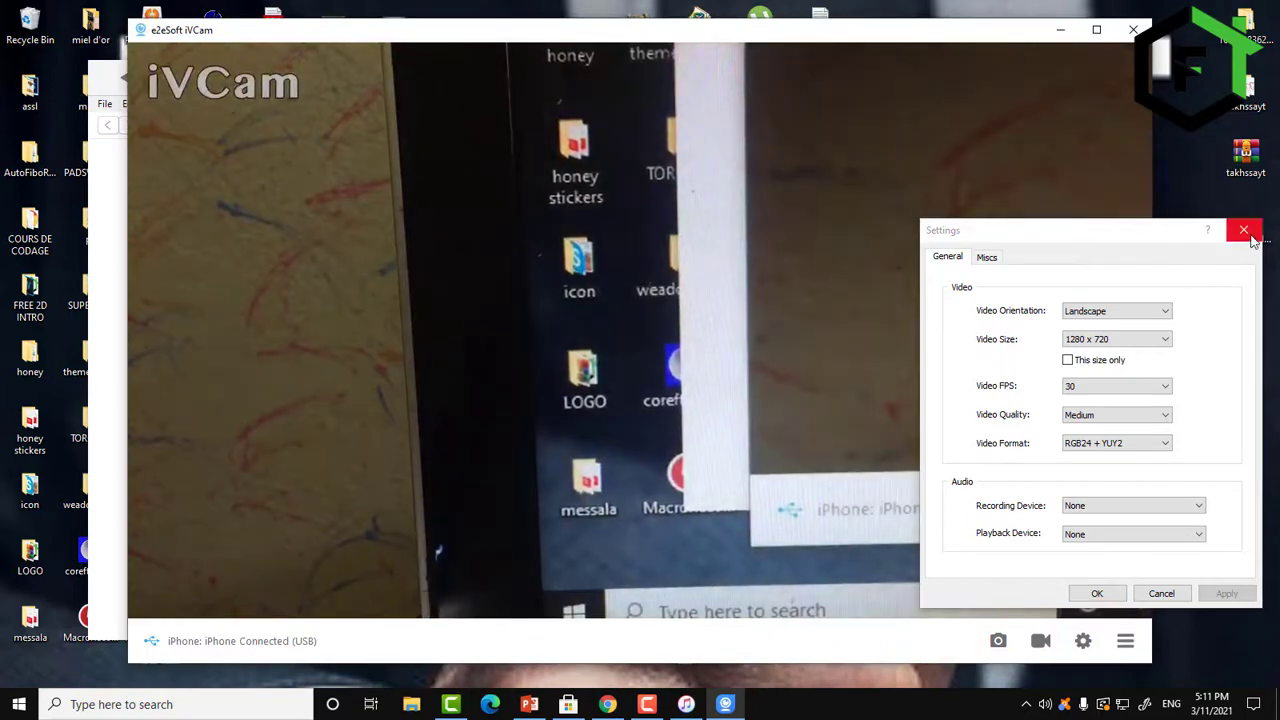
left_click(1243, 230)
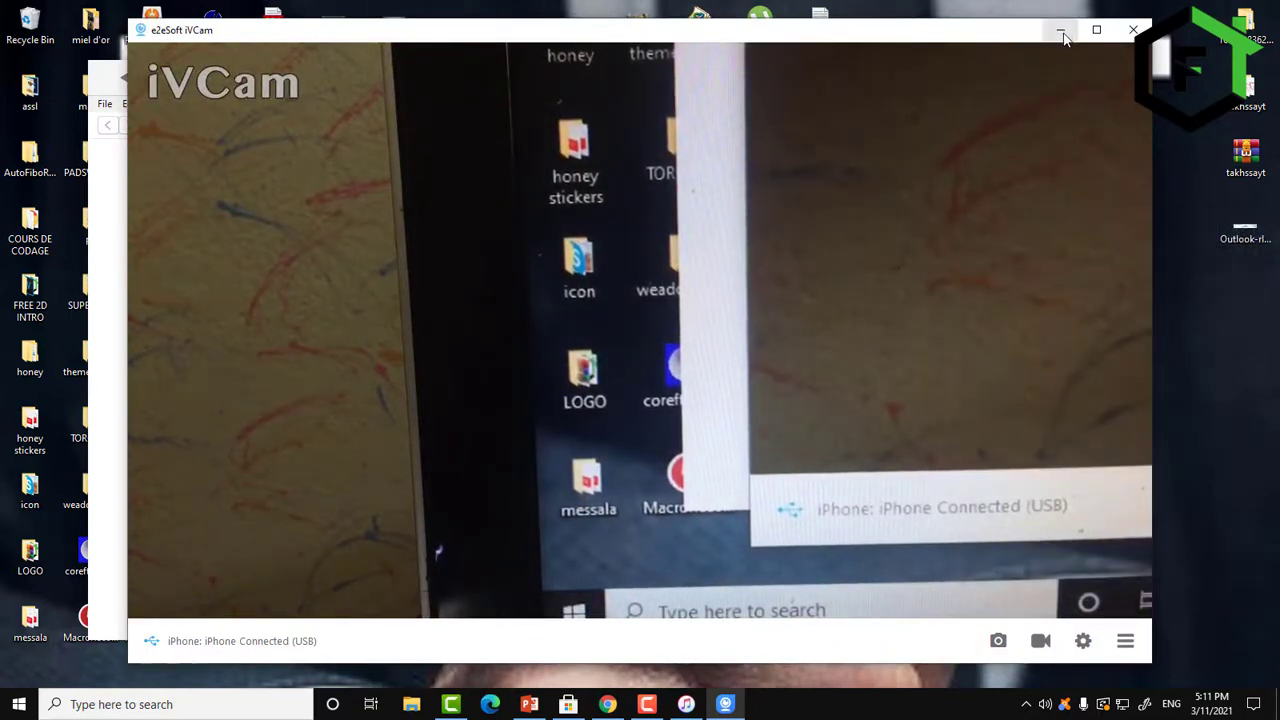
Step: Minimize the iVCam preview window and maximize iTunes
left_click_drag(995, 37, 967, 44)
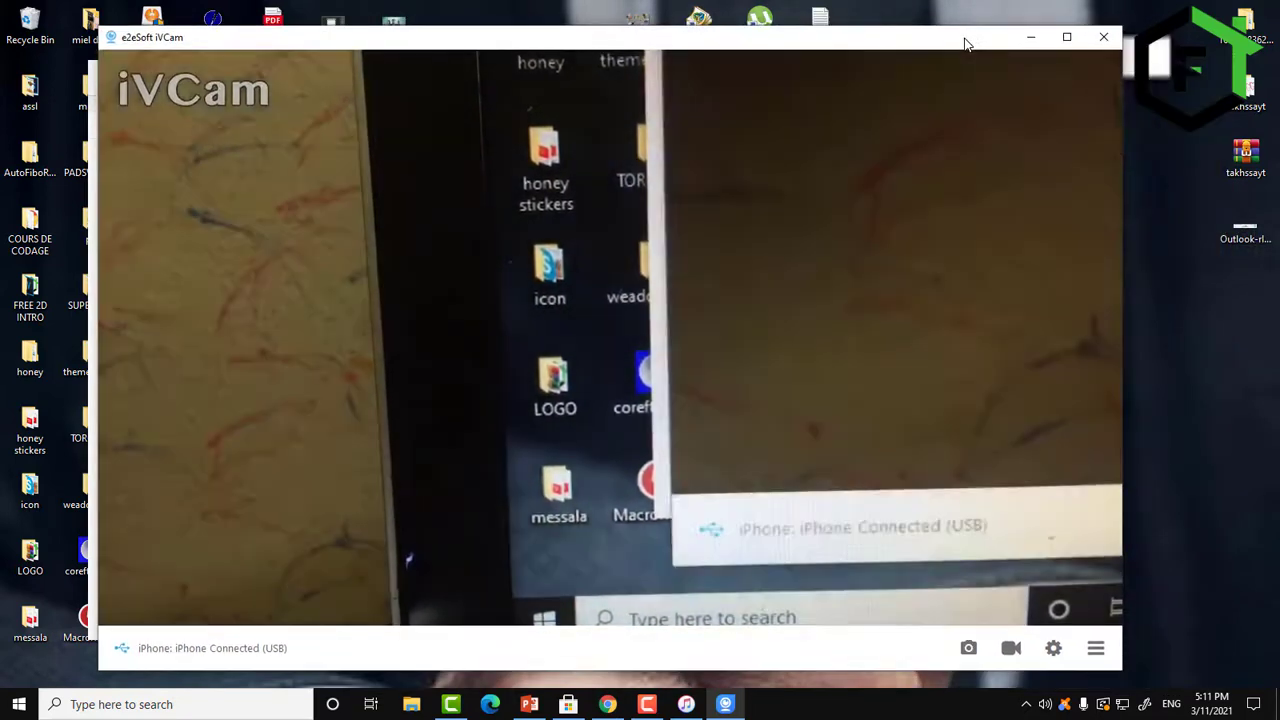
left_click(1035, 40)
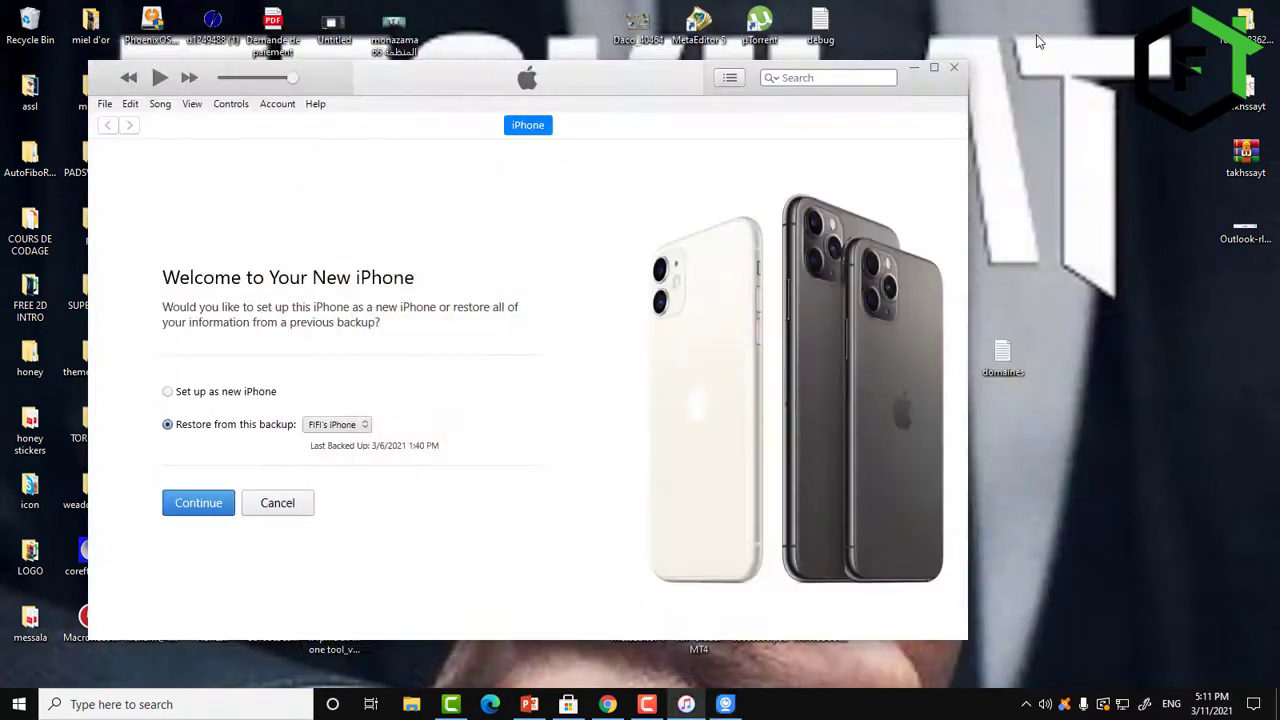
left_click(930, 73)
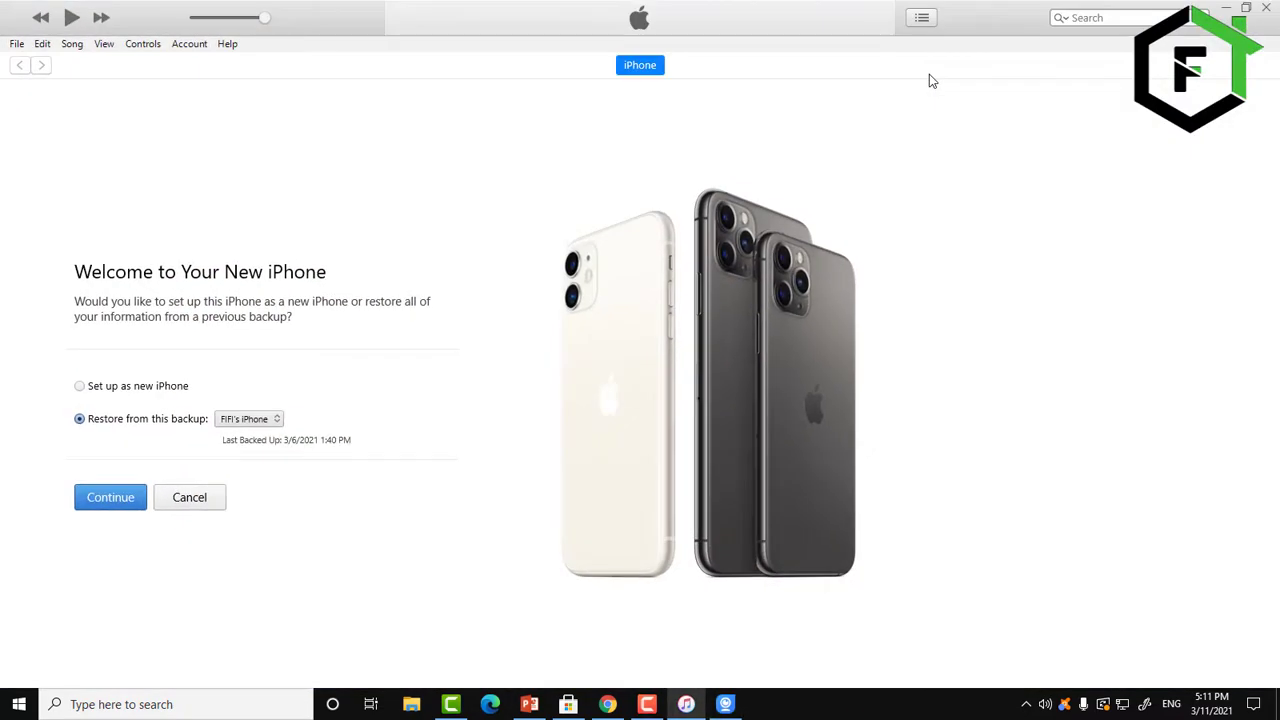